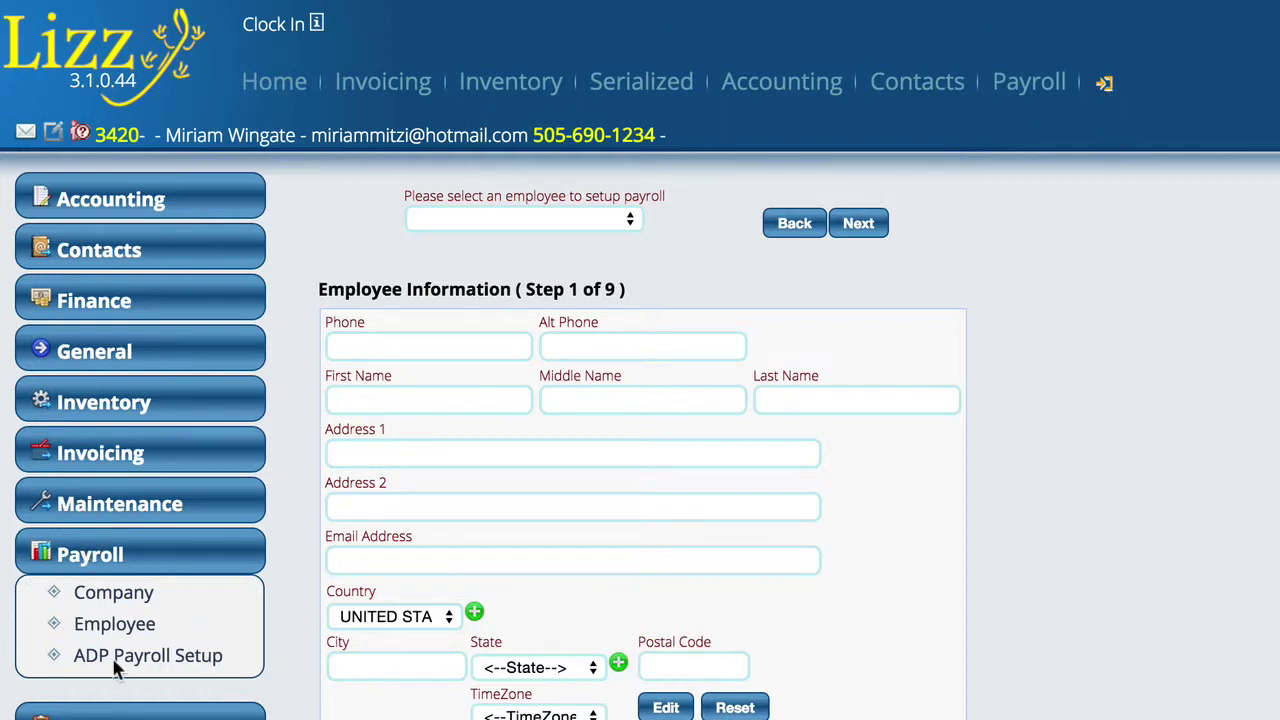
- Open Employee / ADP Payroll Setup from the Payroll menu to reach Step 1 Employee Information
click(157, 624)
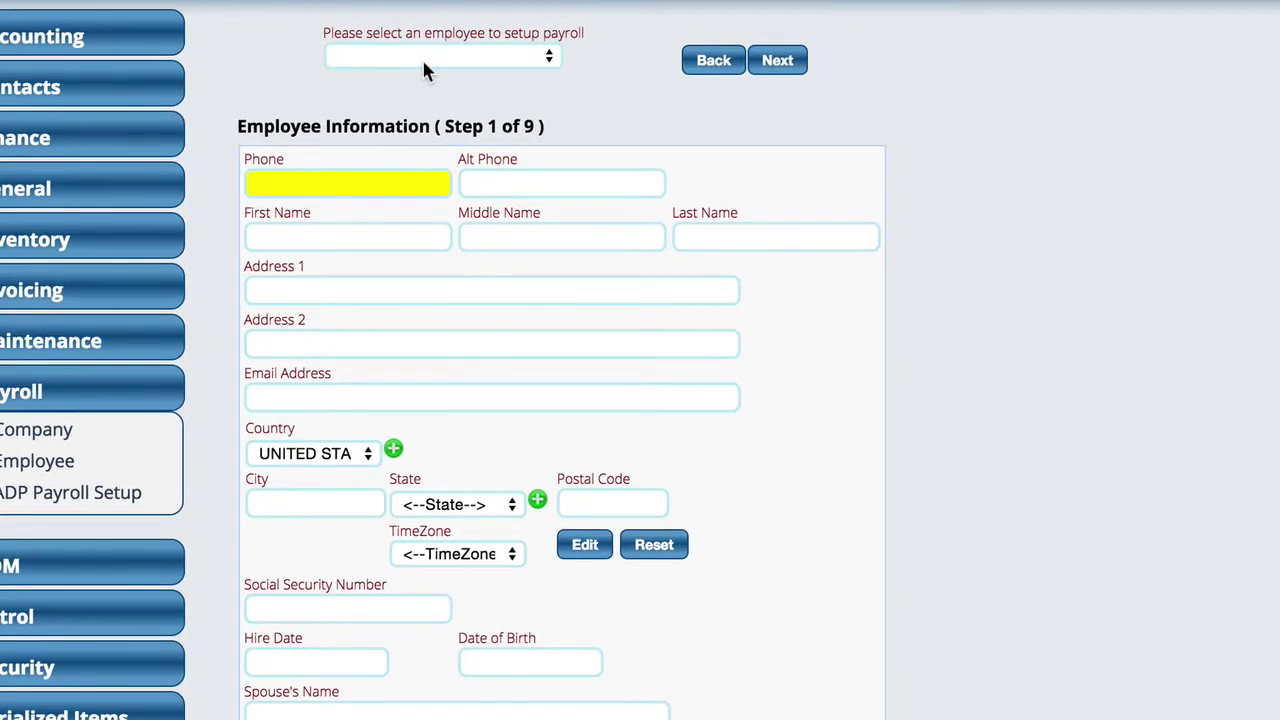
- Select the employee from the employee dropdown and set Pay Period to BiWeekly
click(423, 57)
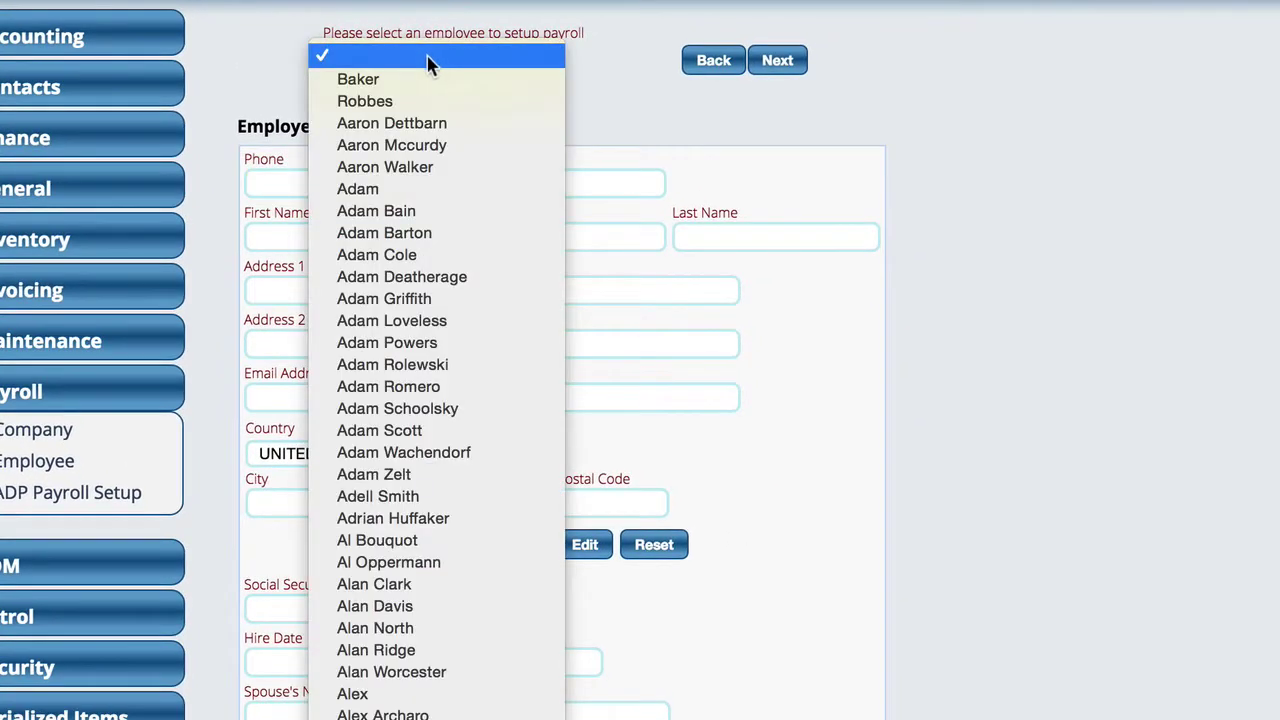
click(390, 167)
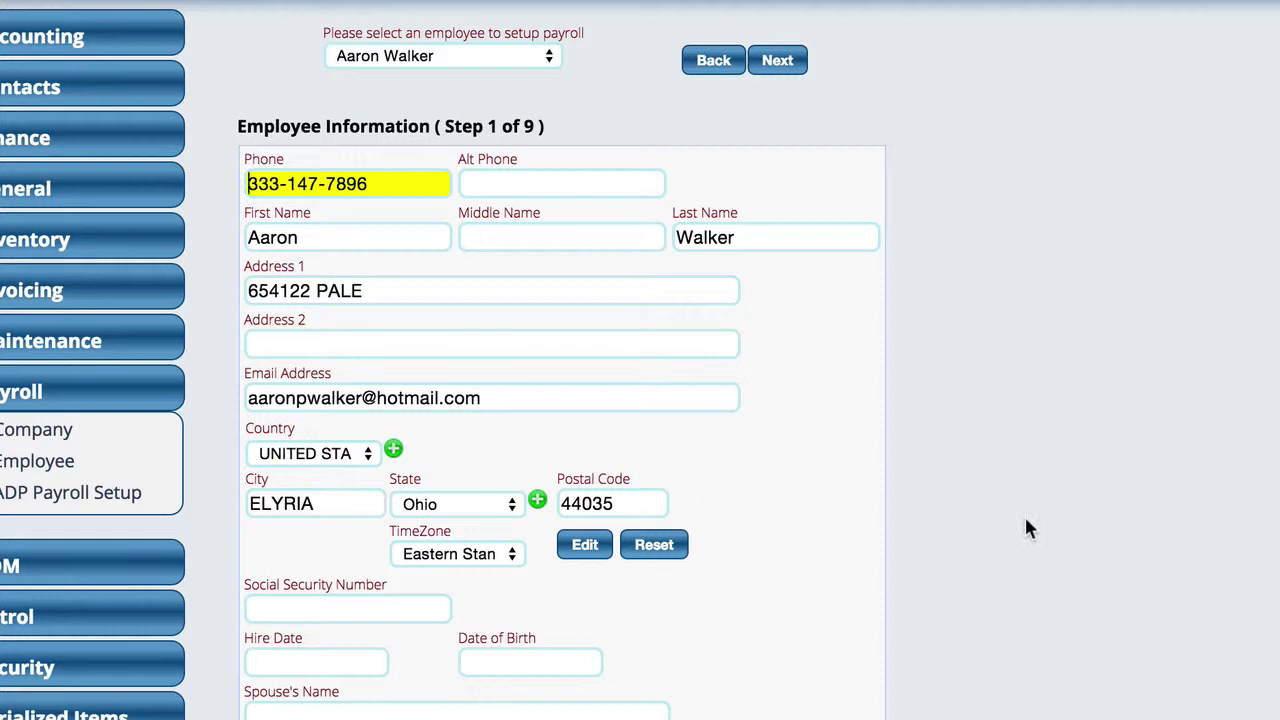
scroll(1024, 514, down, 4)
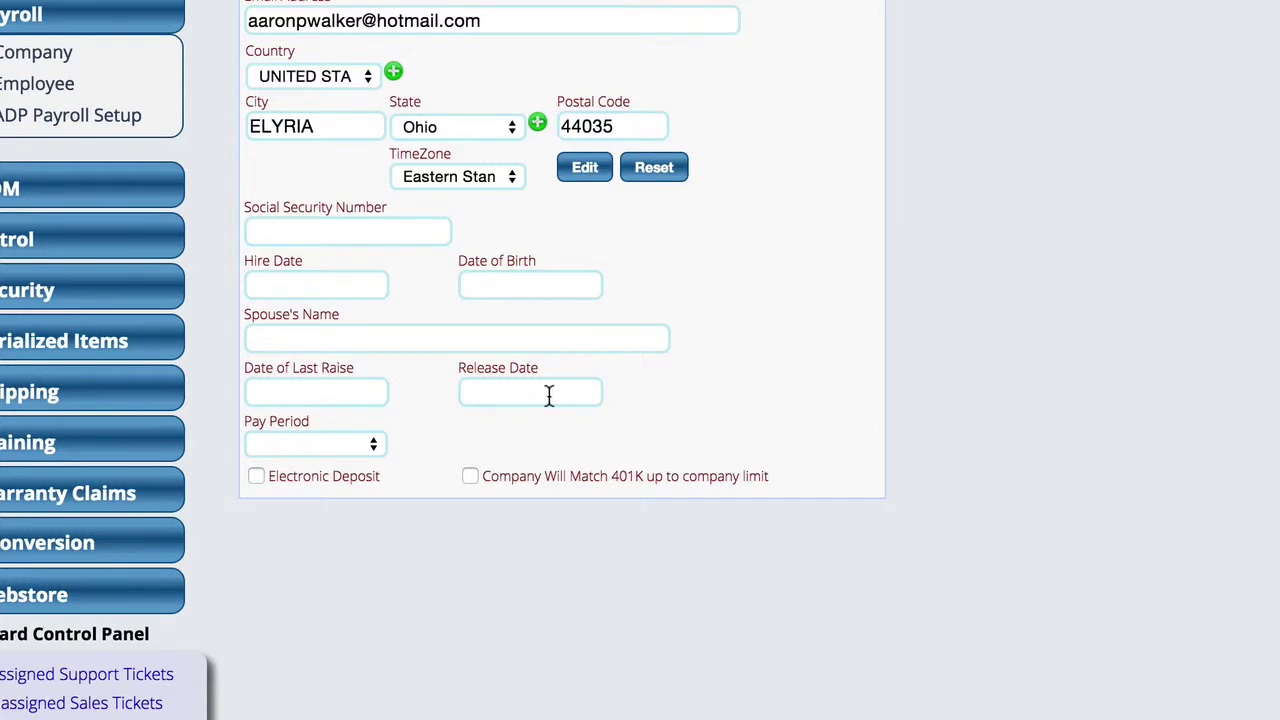
click(296, 446)
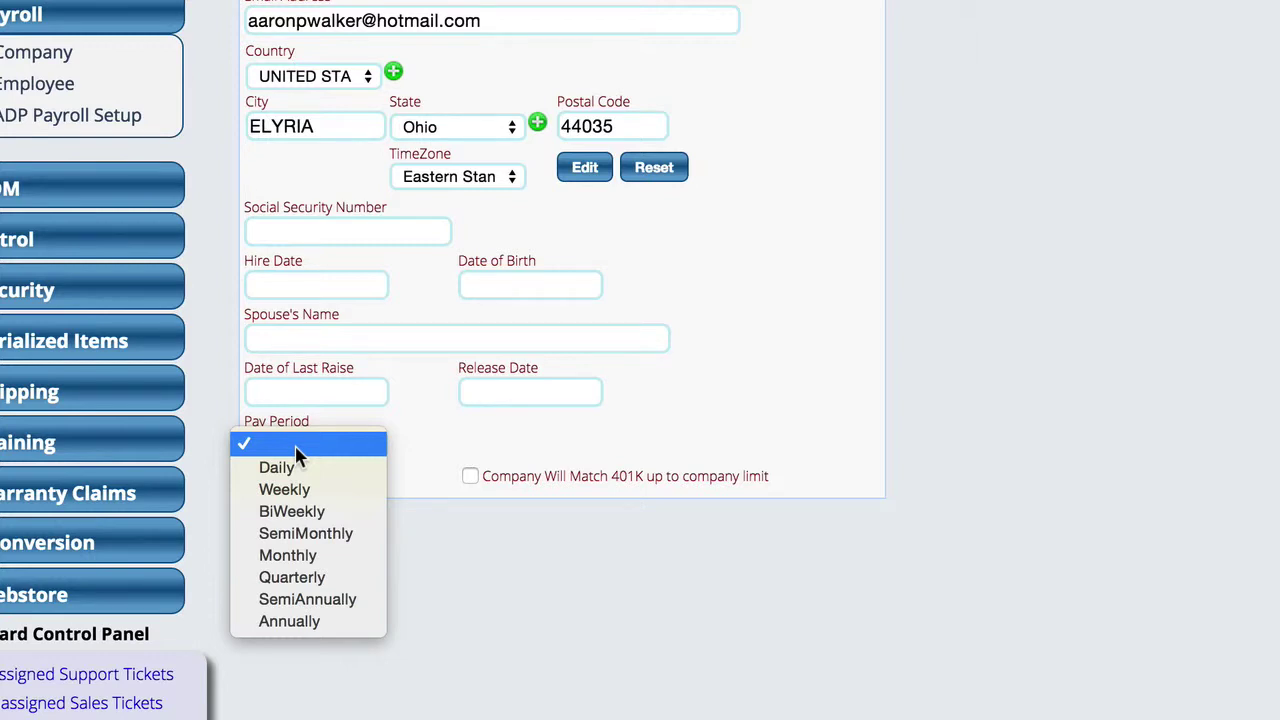
click(298, 513)
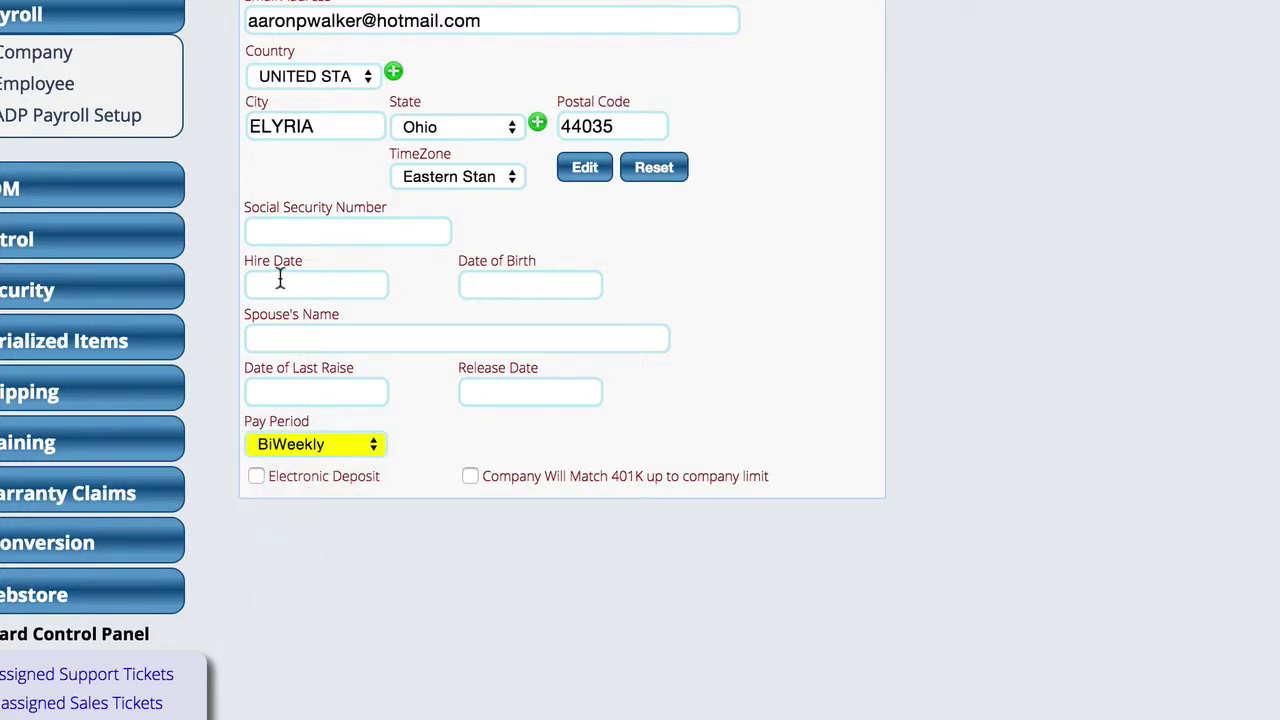
- Tick Electronic Deposit so an empty direct deposit row with Checking account type appears
click(307, 232)
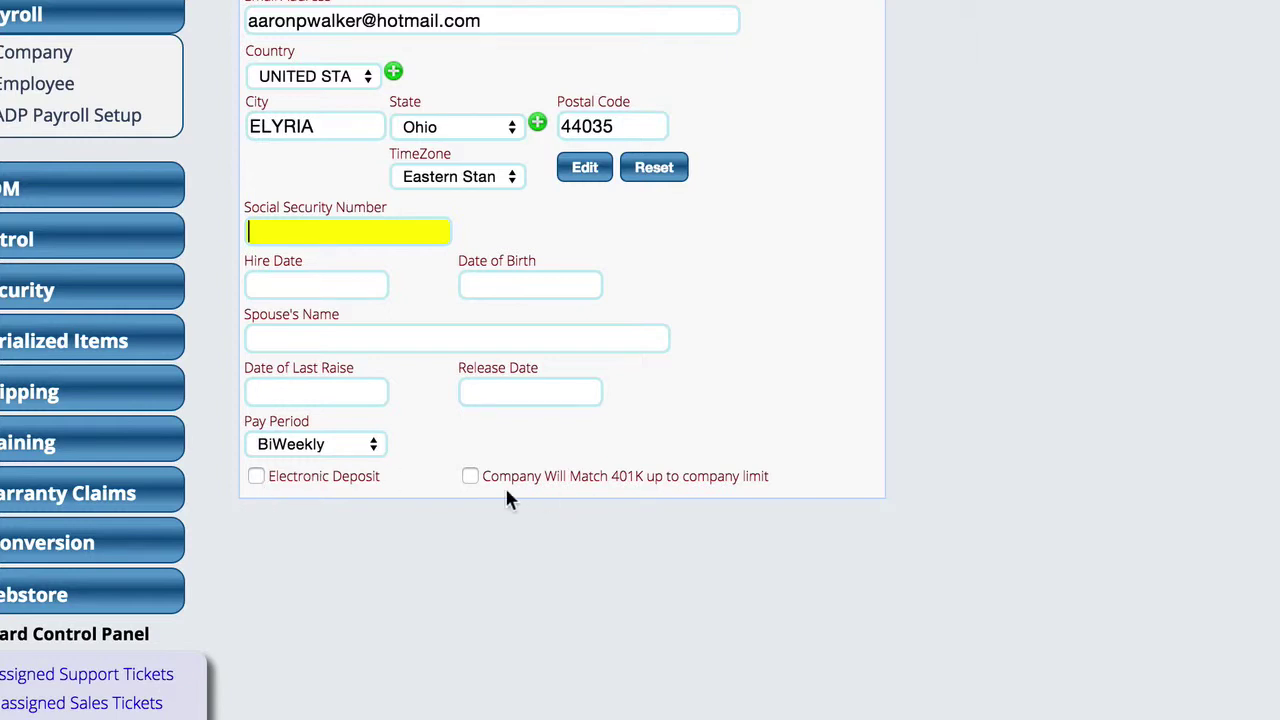
click(256, 476)
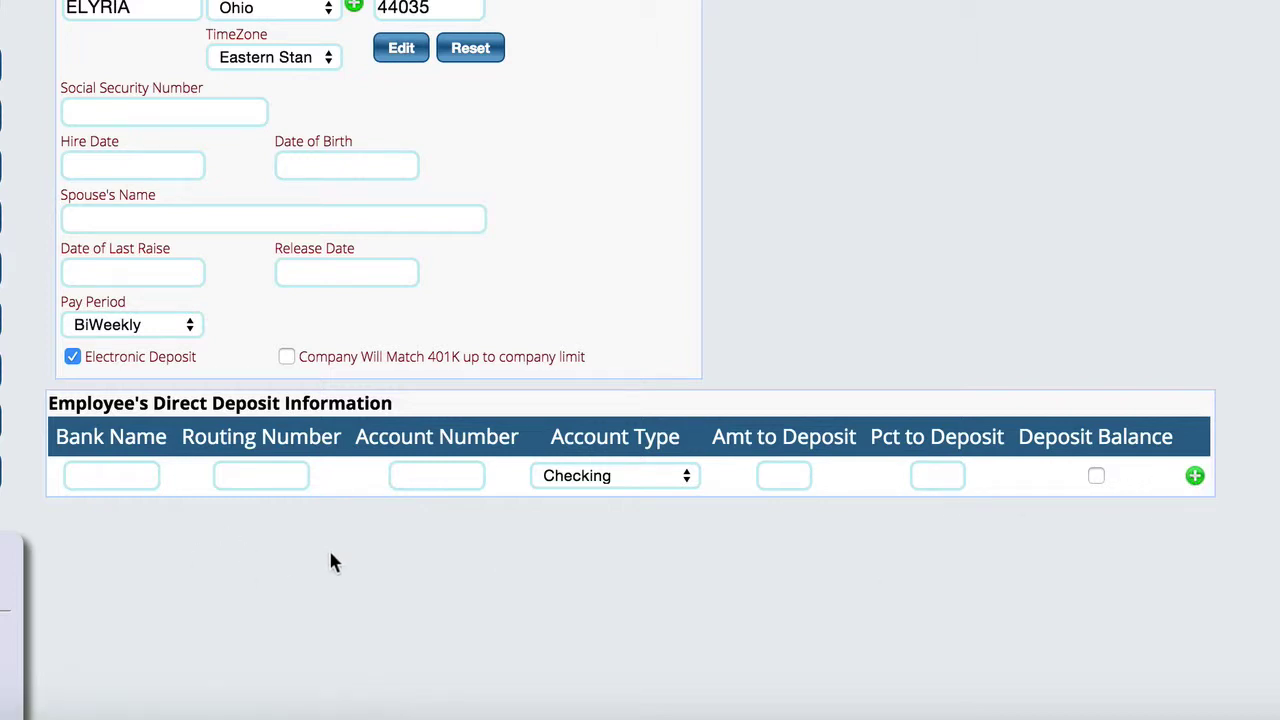
- Turn Electronic Deposit off and try advancing, dismissing the missing Social Security number error
click(73, 357)
scroll(752, 20, up, 5)
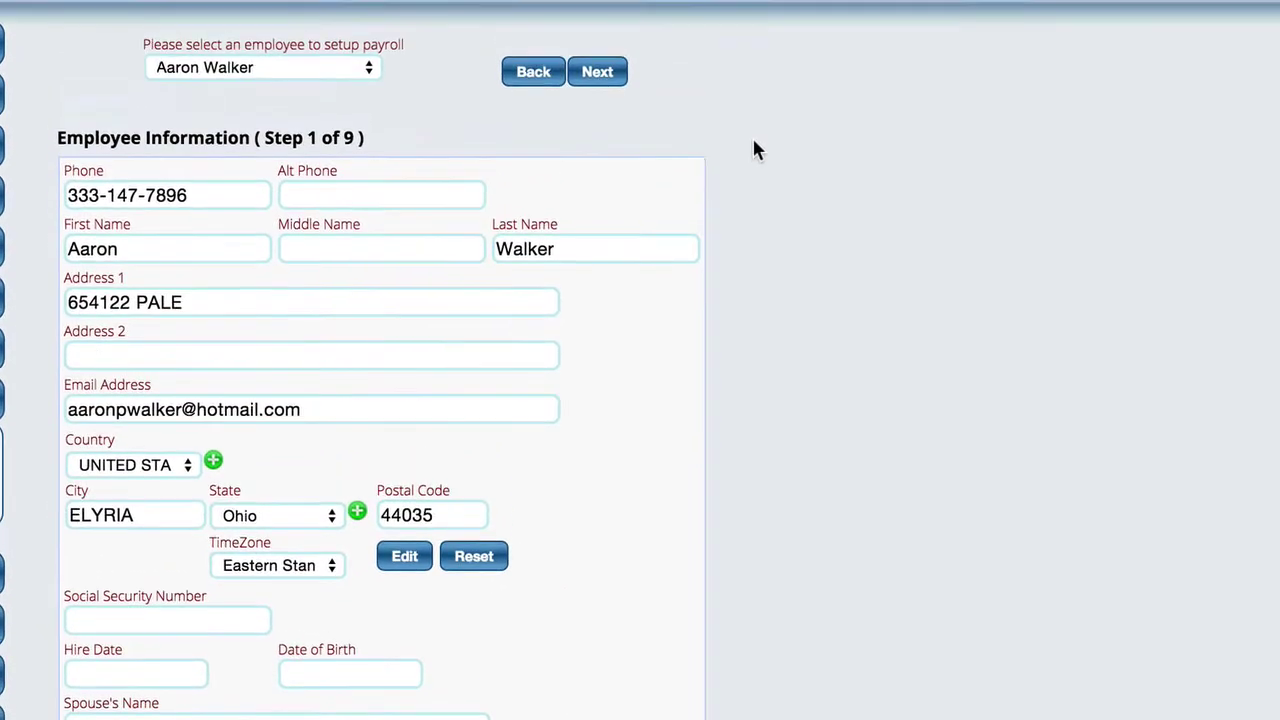
click(598, 86)
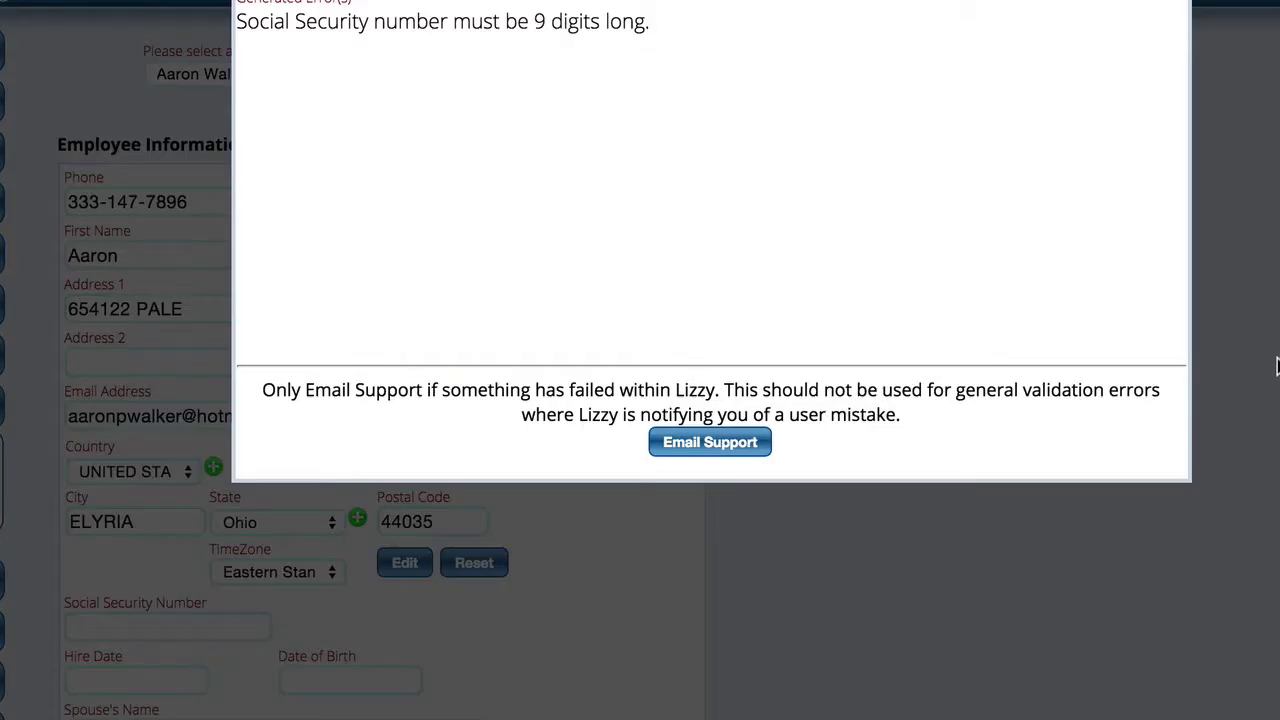
click(707, 33)
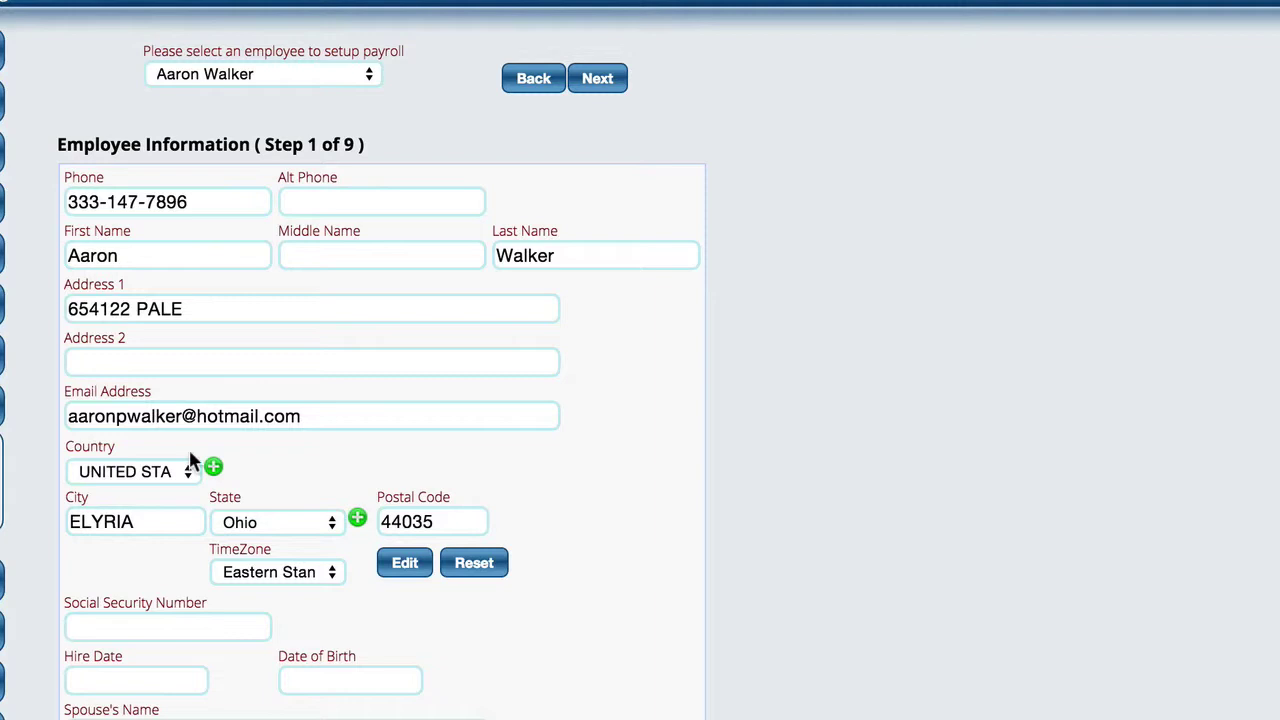
- Enter the employee's nine-digit Social Security number and continue to Income Items
click(131, 630)
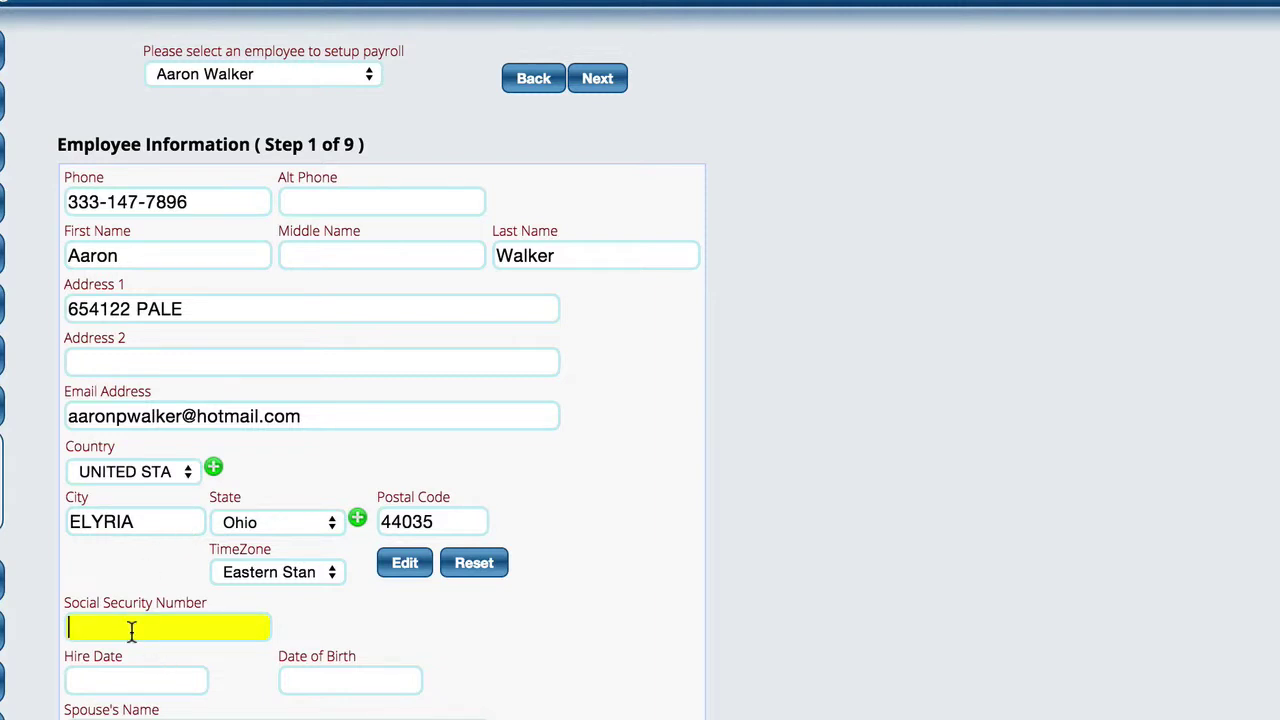
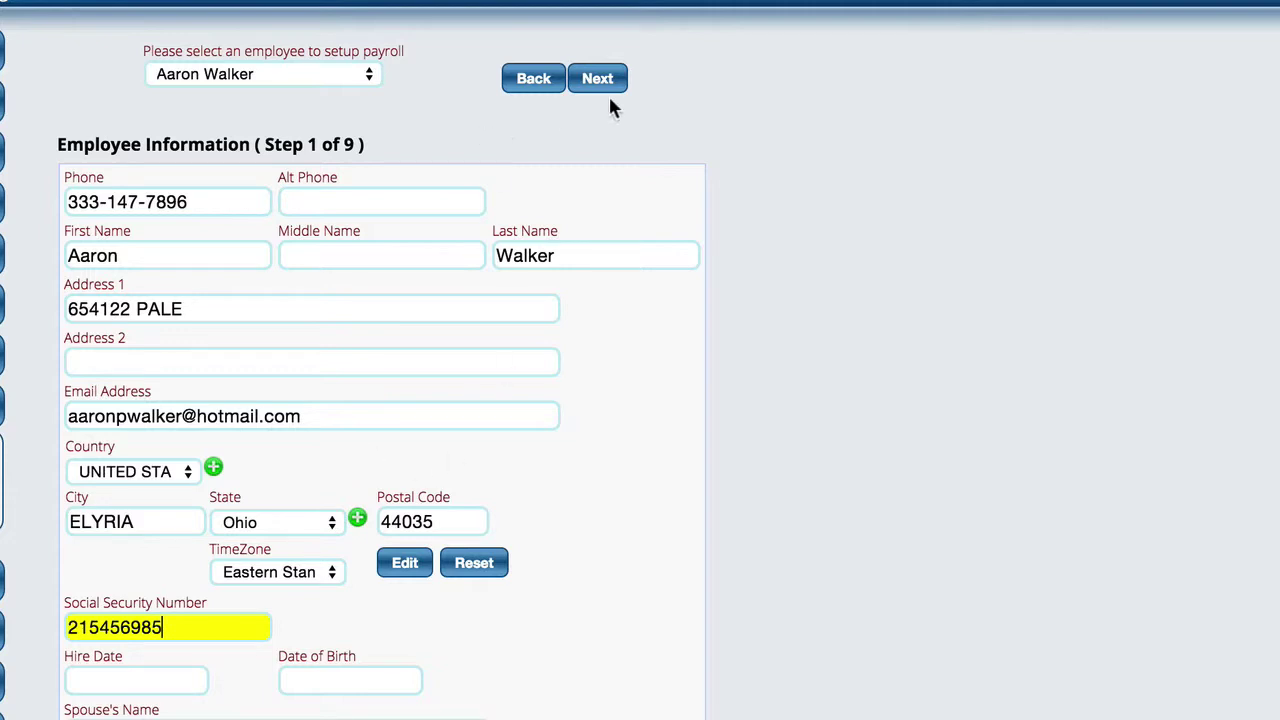
click(582, 84)
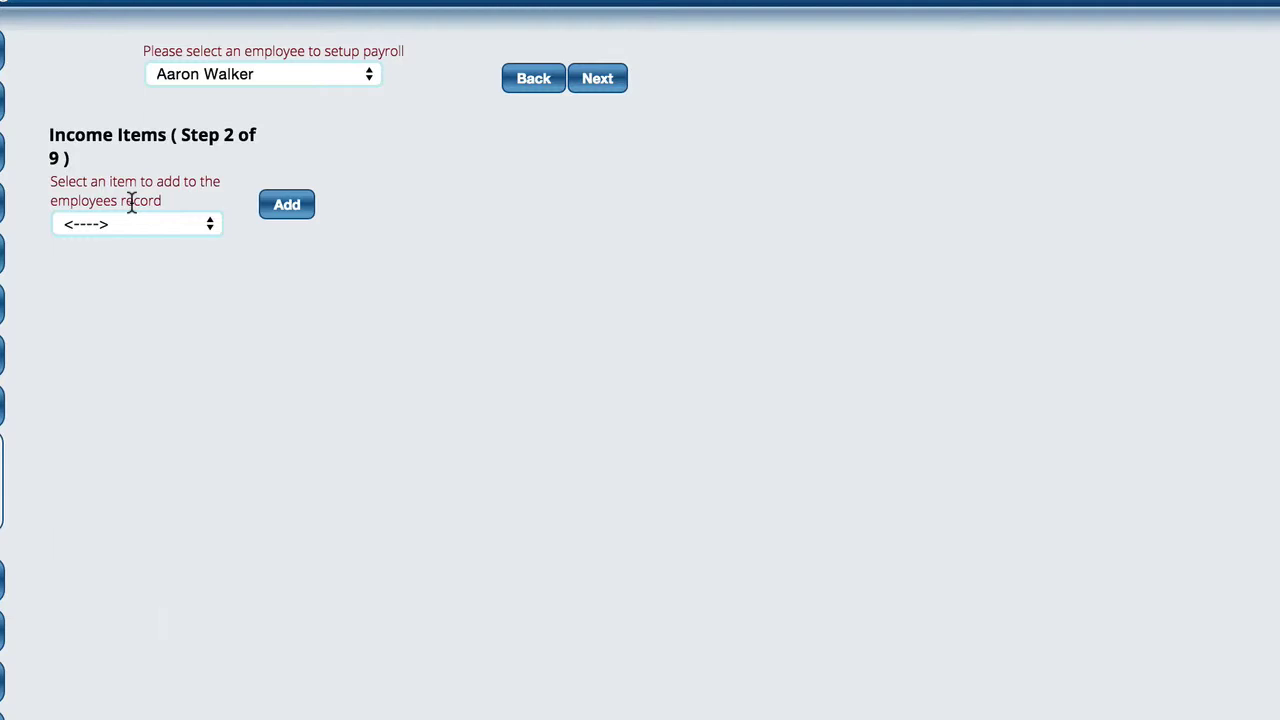
- Add Hourly, Hourly - Overtime and Hourly - Sick as income items
click(134, 223)
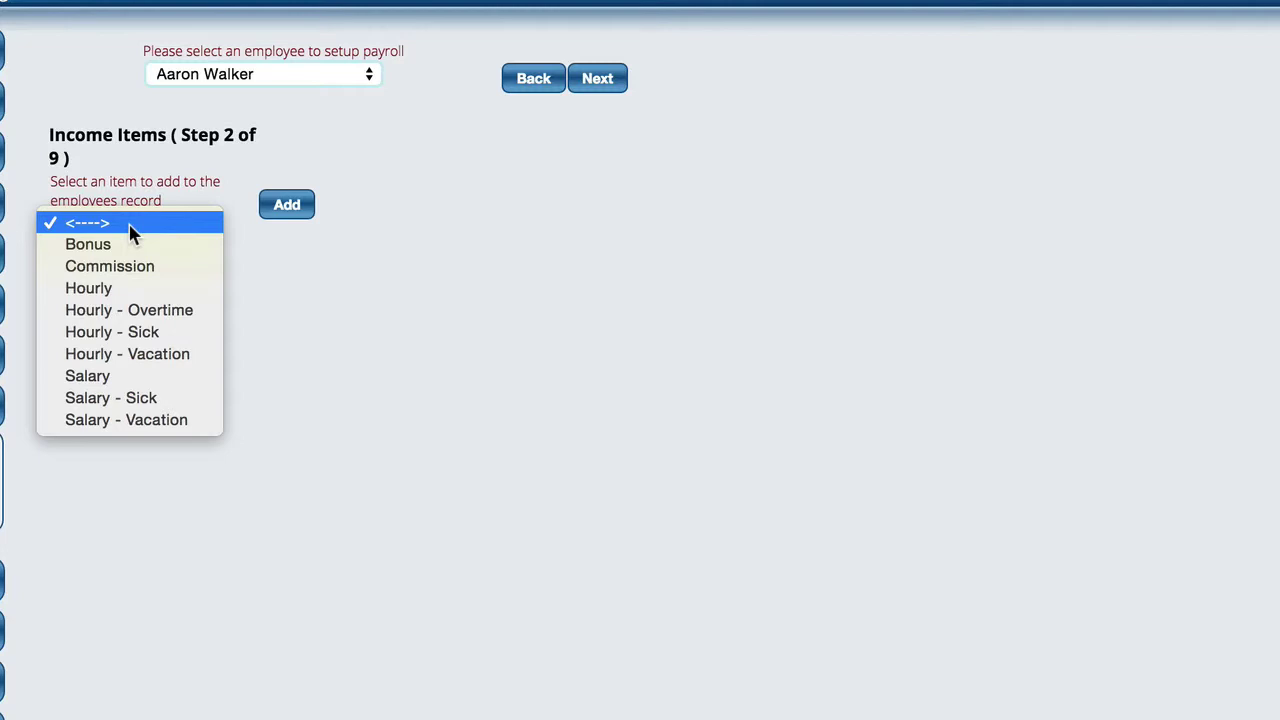
click(111, 288)
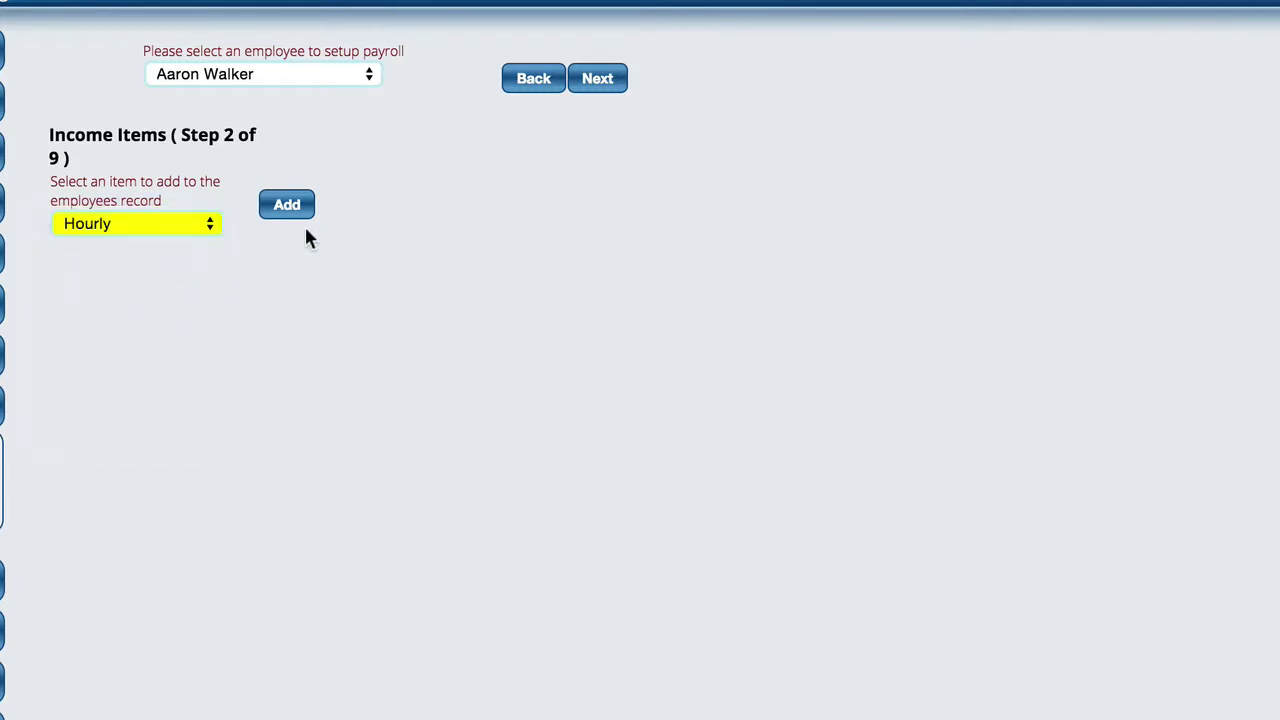
click(287, 210)
click(82, 222)
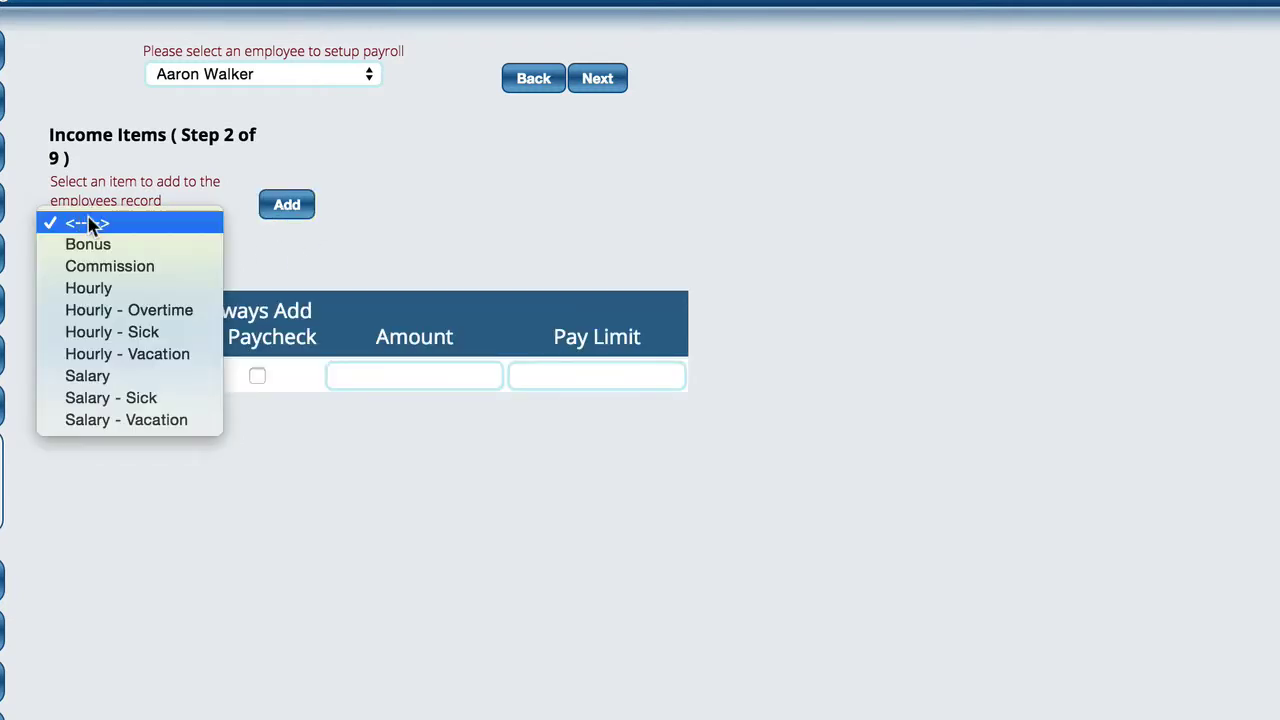
click(141, 320)
click(289, 208)
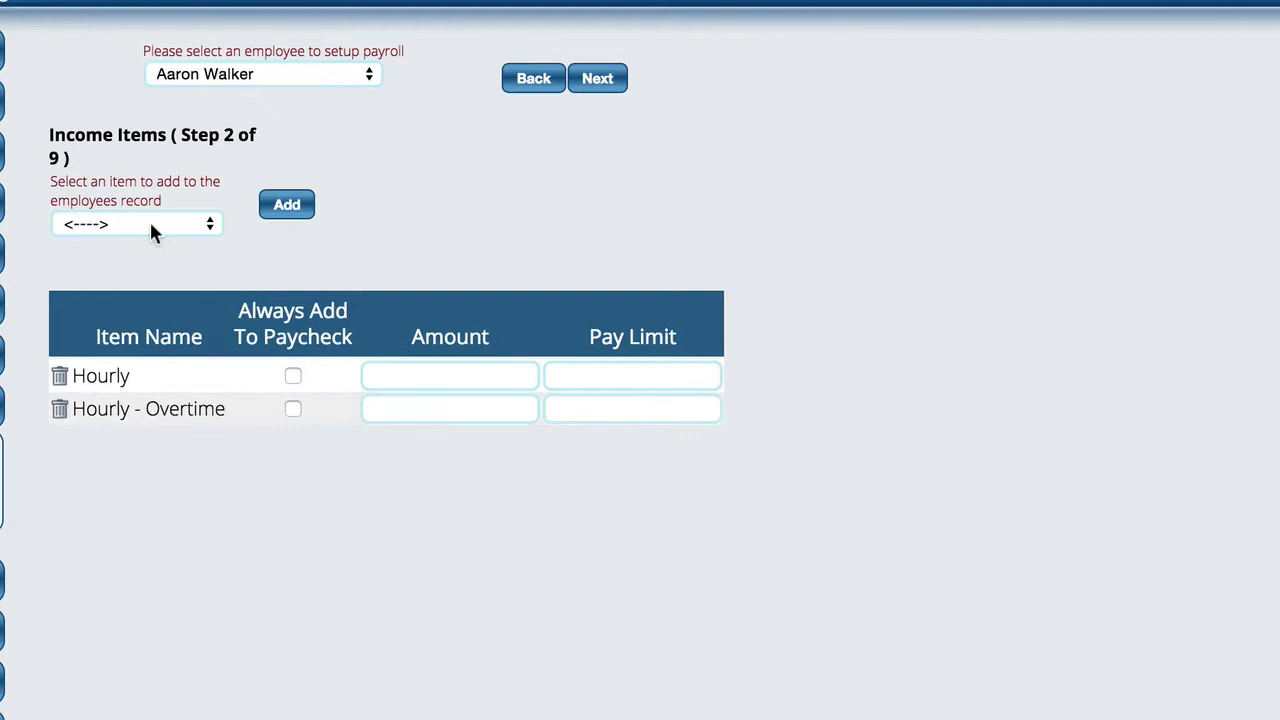
click(149, 219)
click(141, 333)
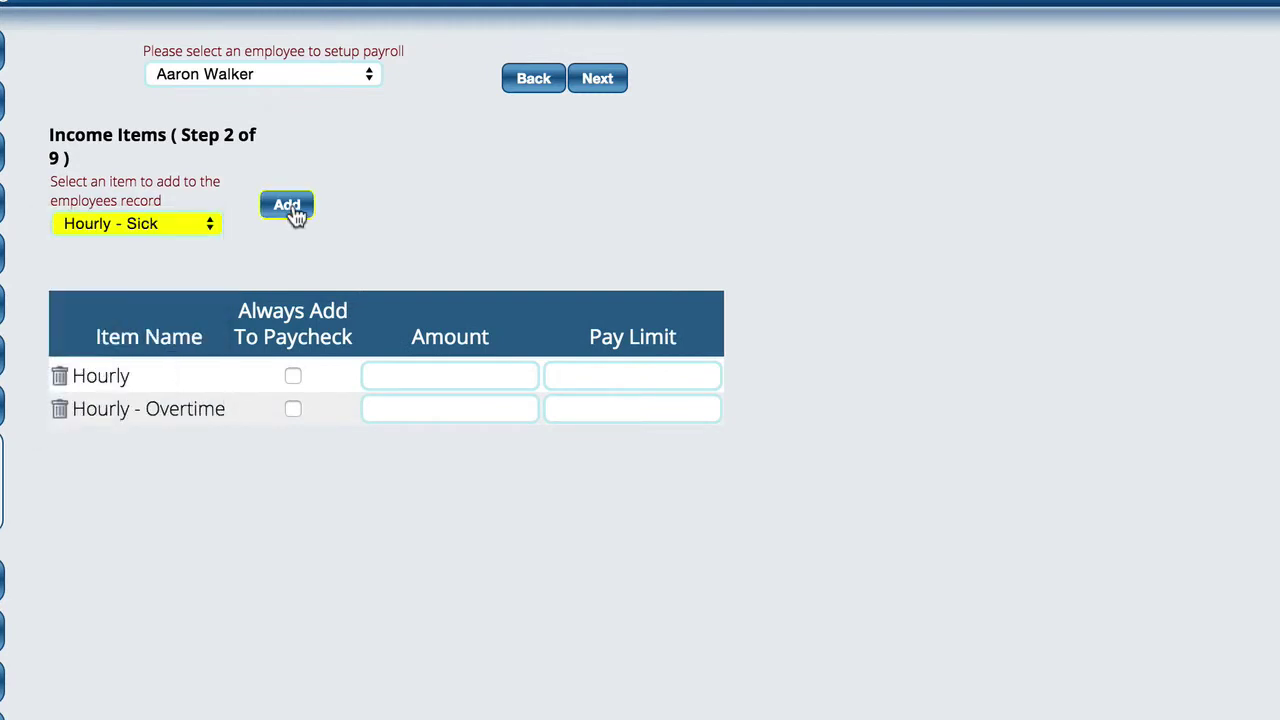
click(286, 206)
- Add Hourly - Vacation and set the Hourly item's amount to 12
click(150, 223)
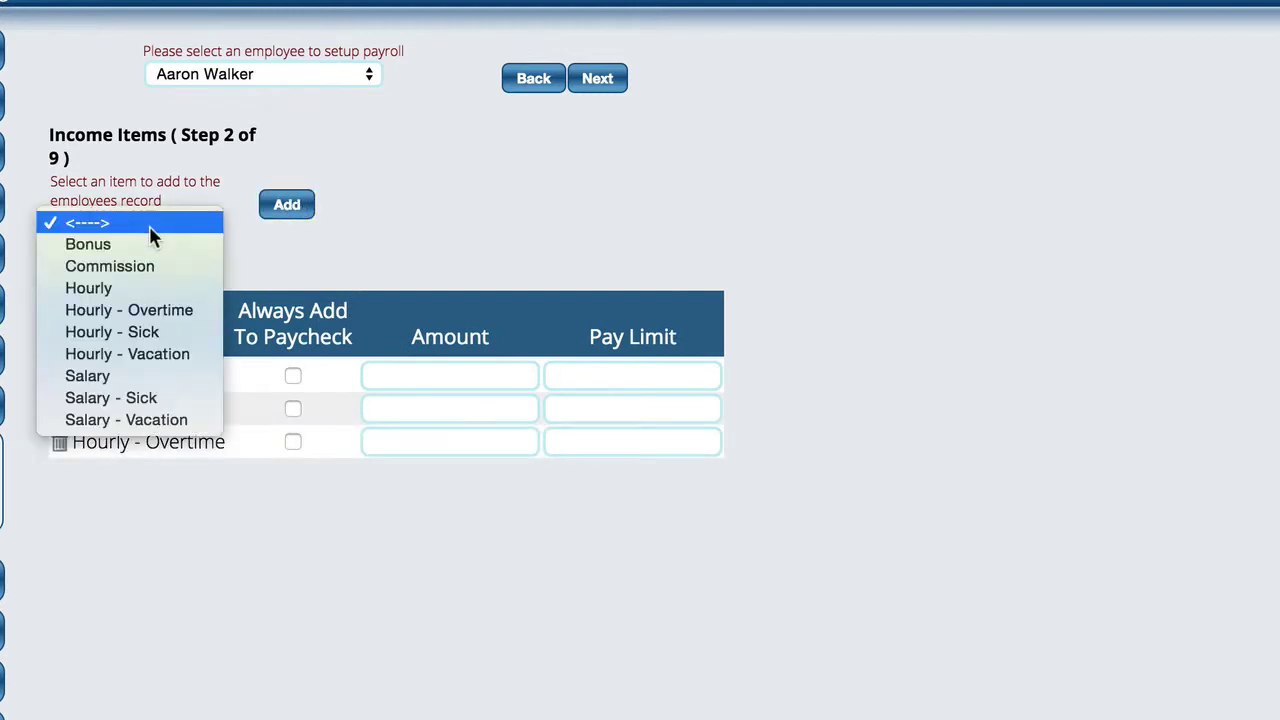
click(143, 354)
click(293, 213)
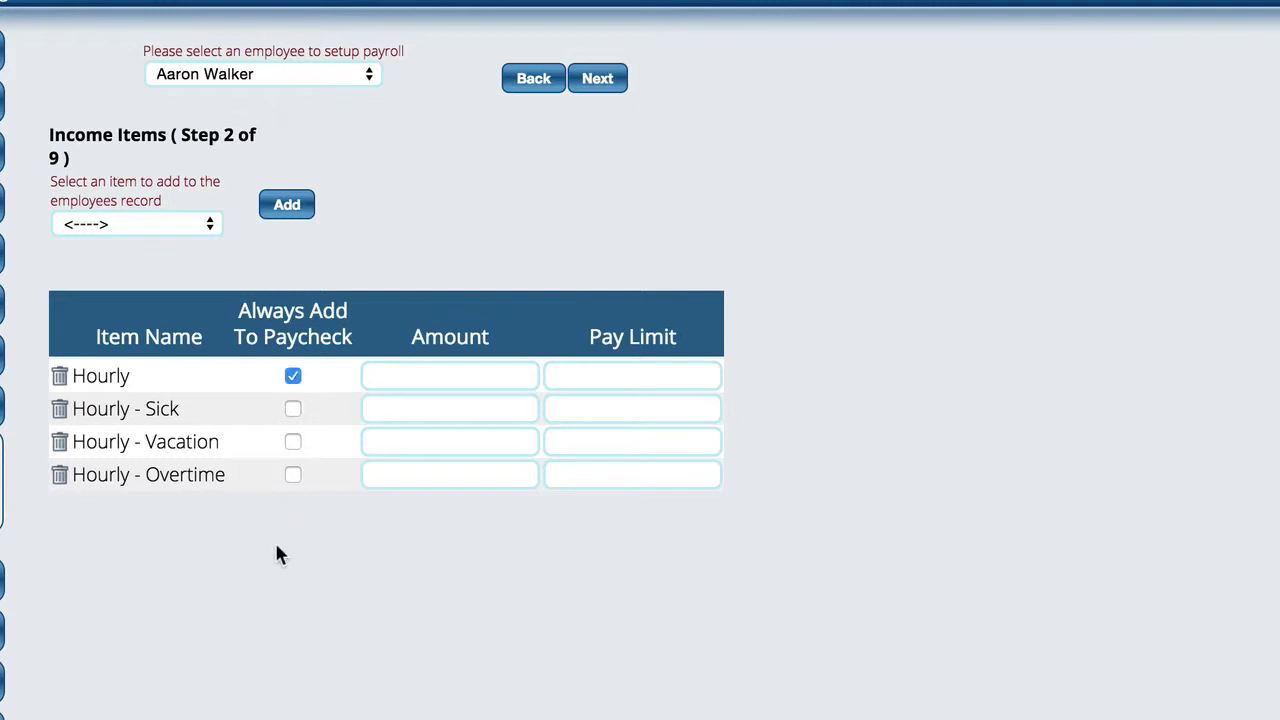
click(450, 376)
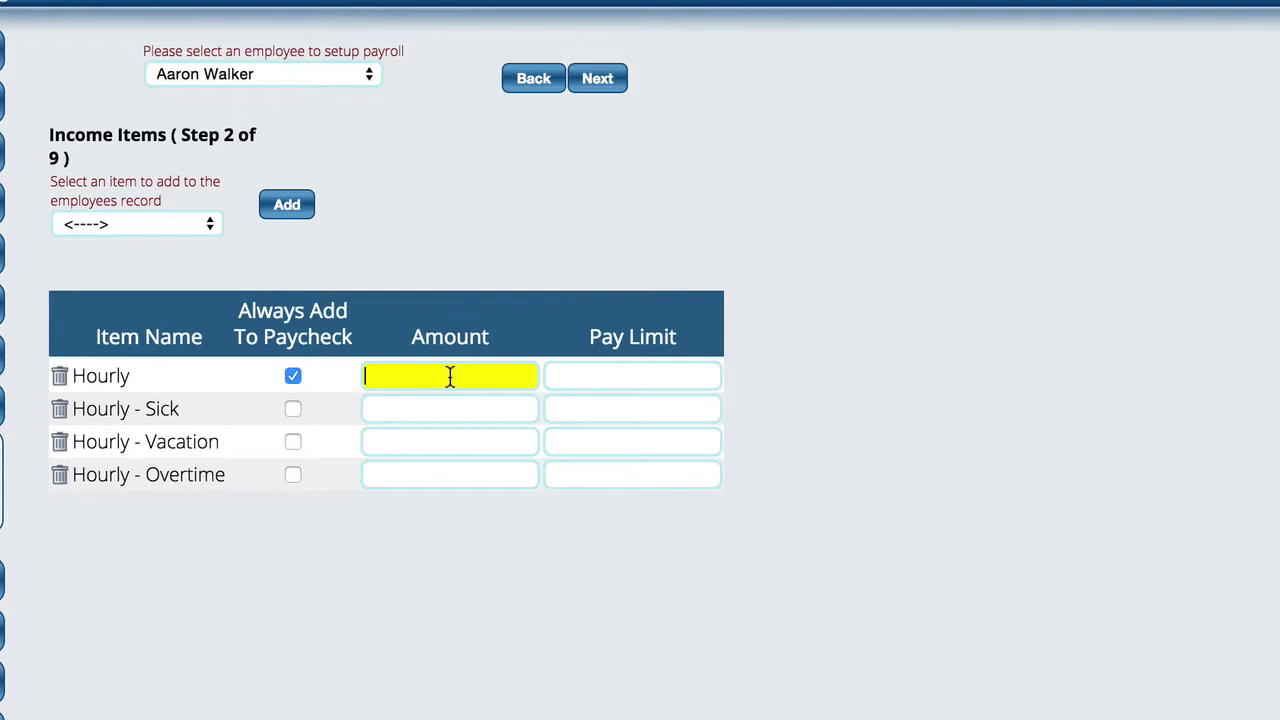
text(12)
- On the Deduction Items step, add Garnishment as a deduction
click(598, 85)
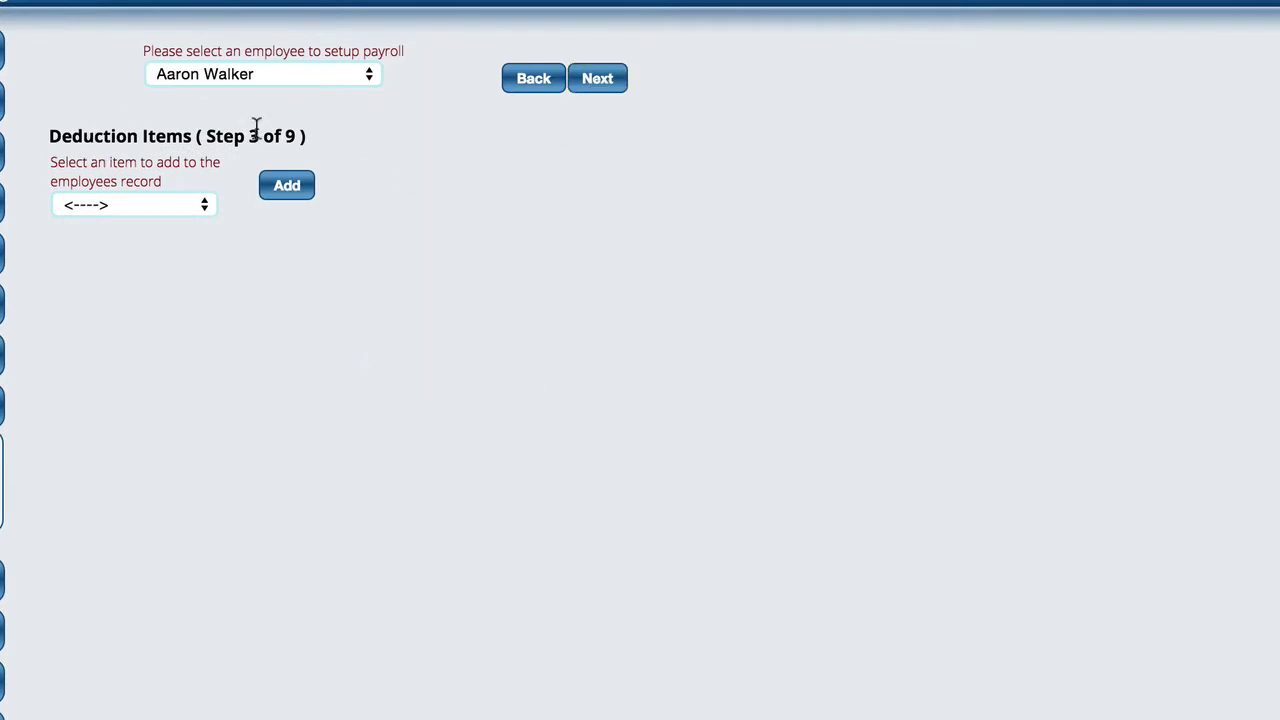
click(130, 210)
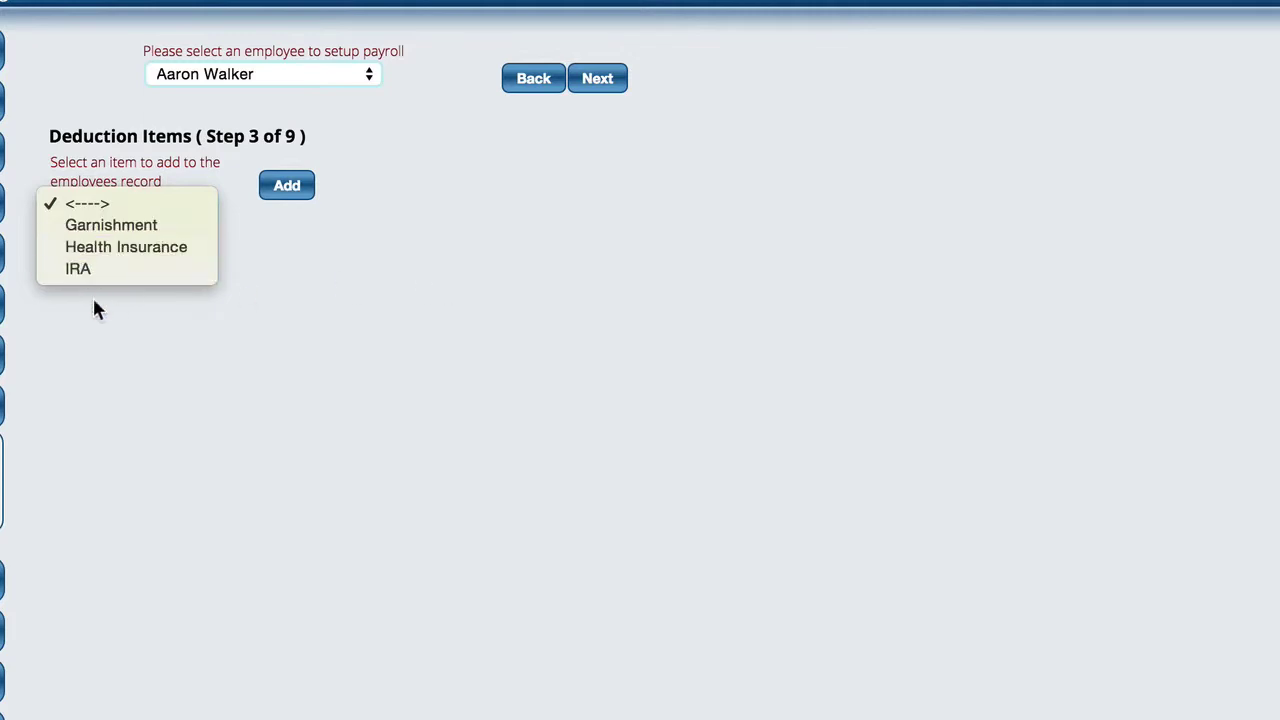
click(120, 247)
click(233, 395)
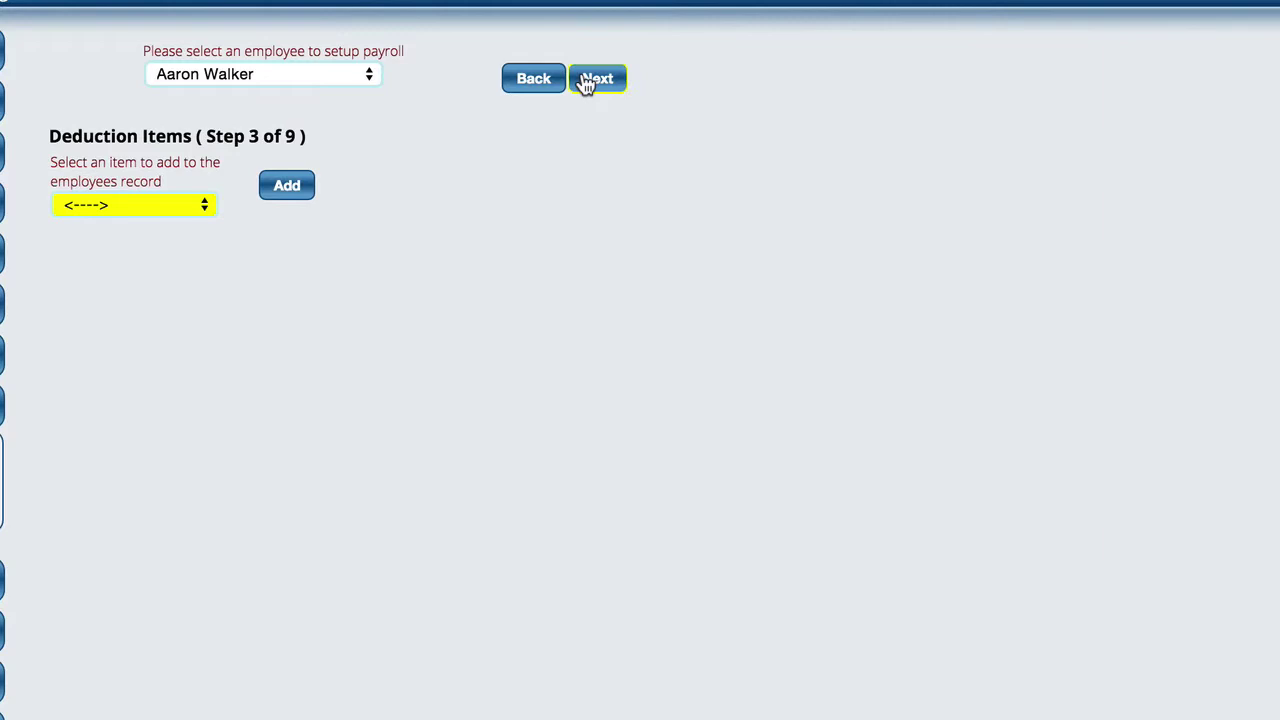
click(135, 205)
click(128, 232)
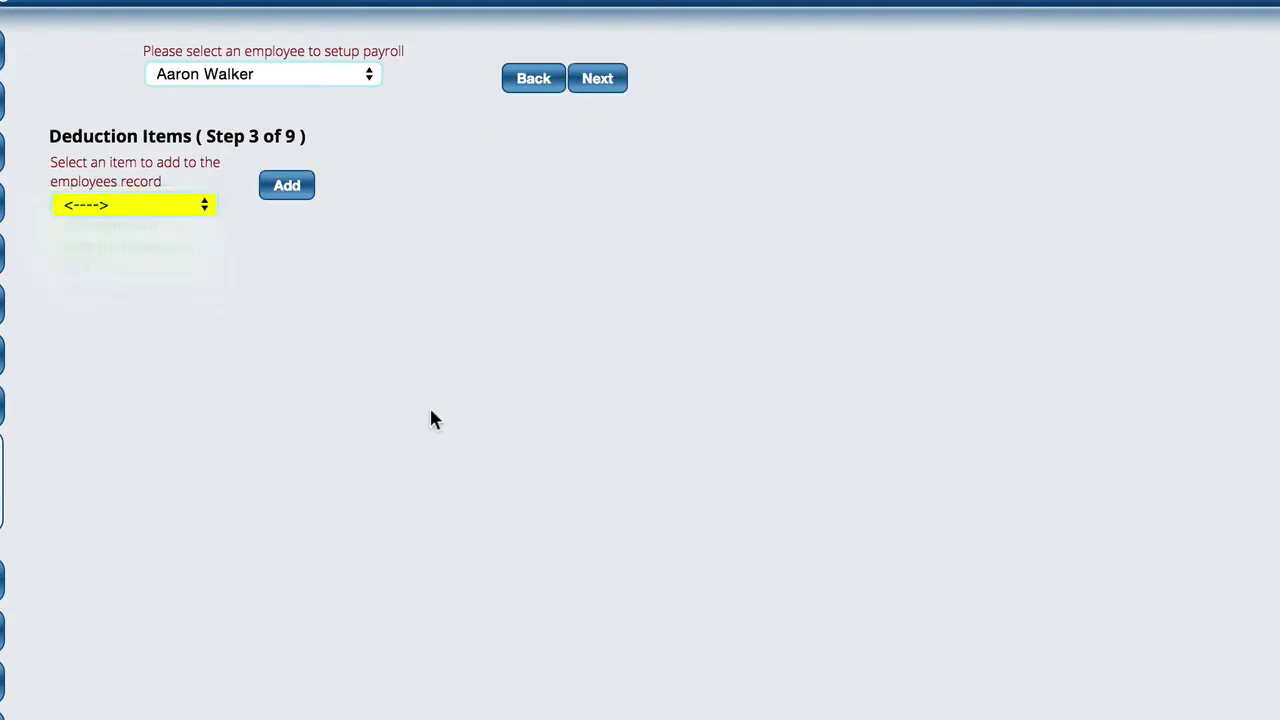
click(287, 187)
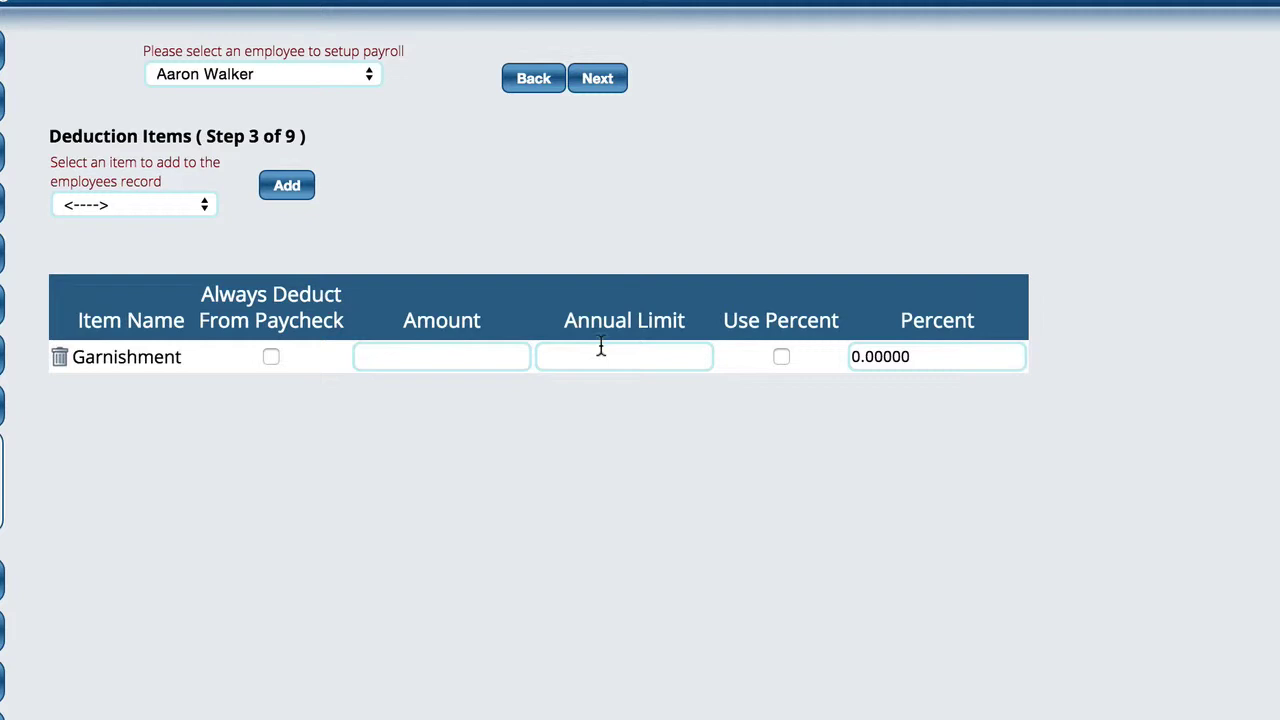
- On the Federal Tax Information step, apply Social Security Tax to the employee
click(600, 79)
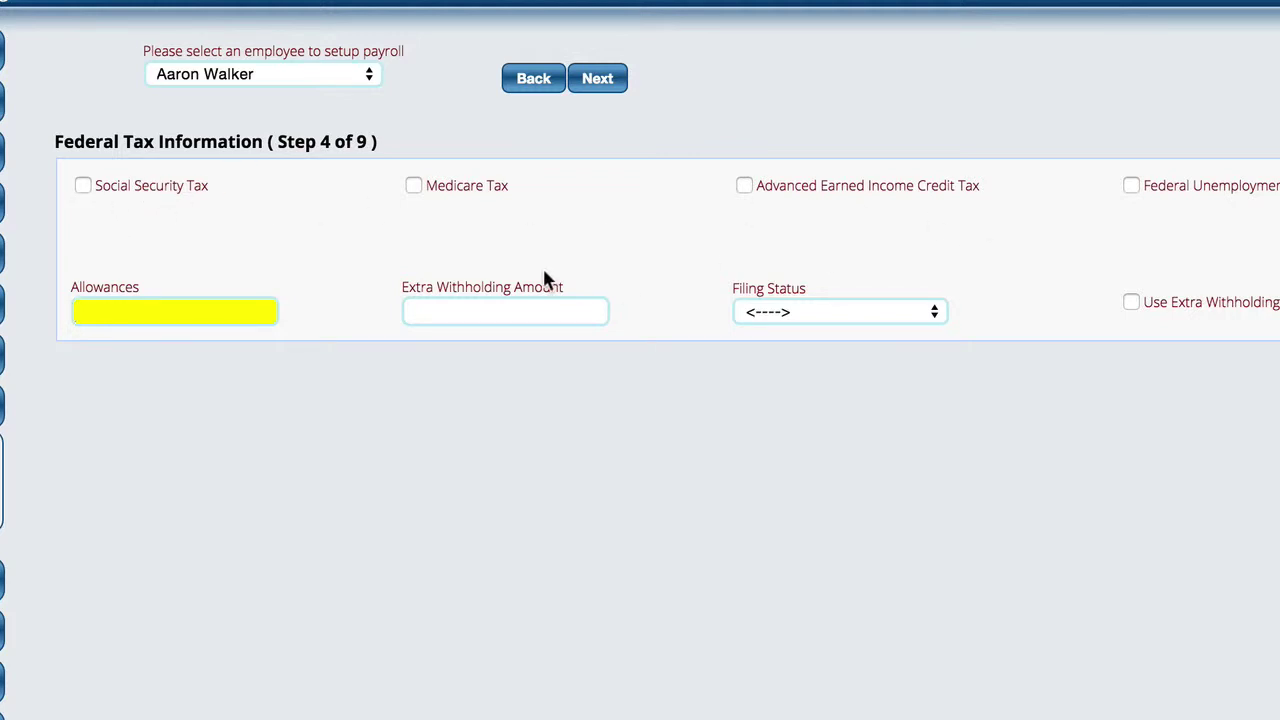
click(83, 186)
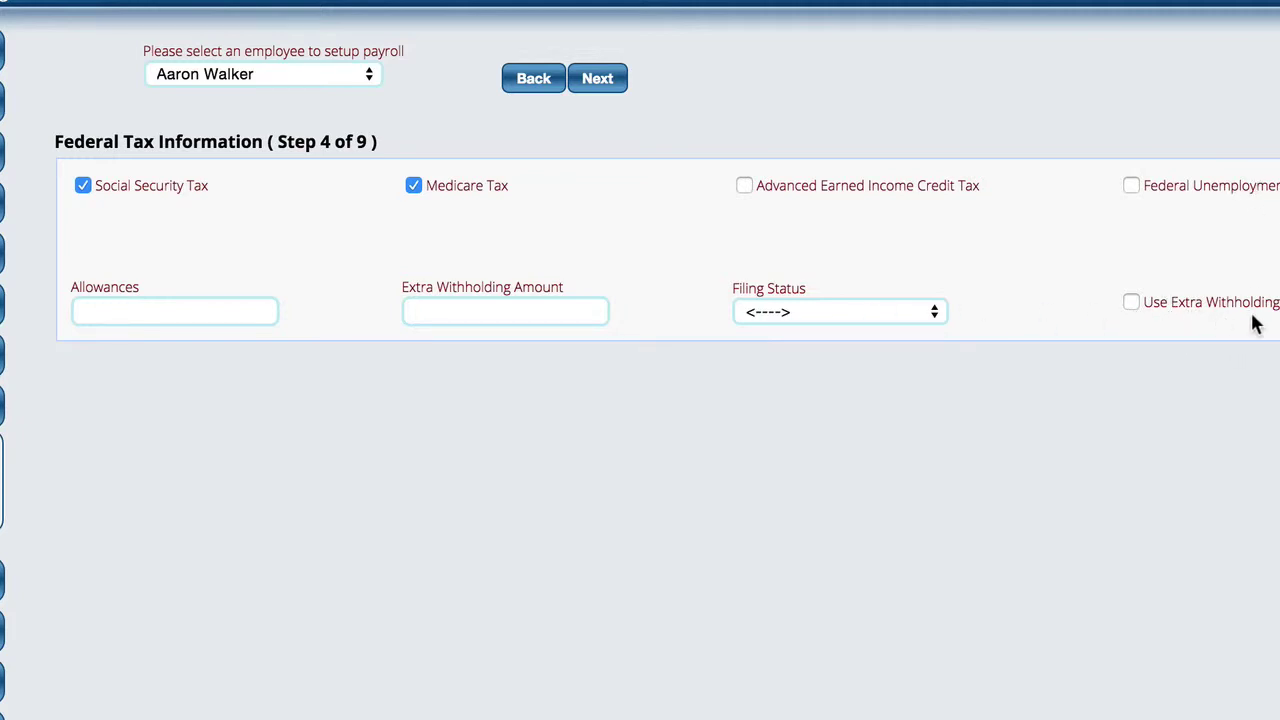
click(777, 311)
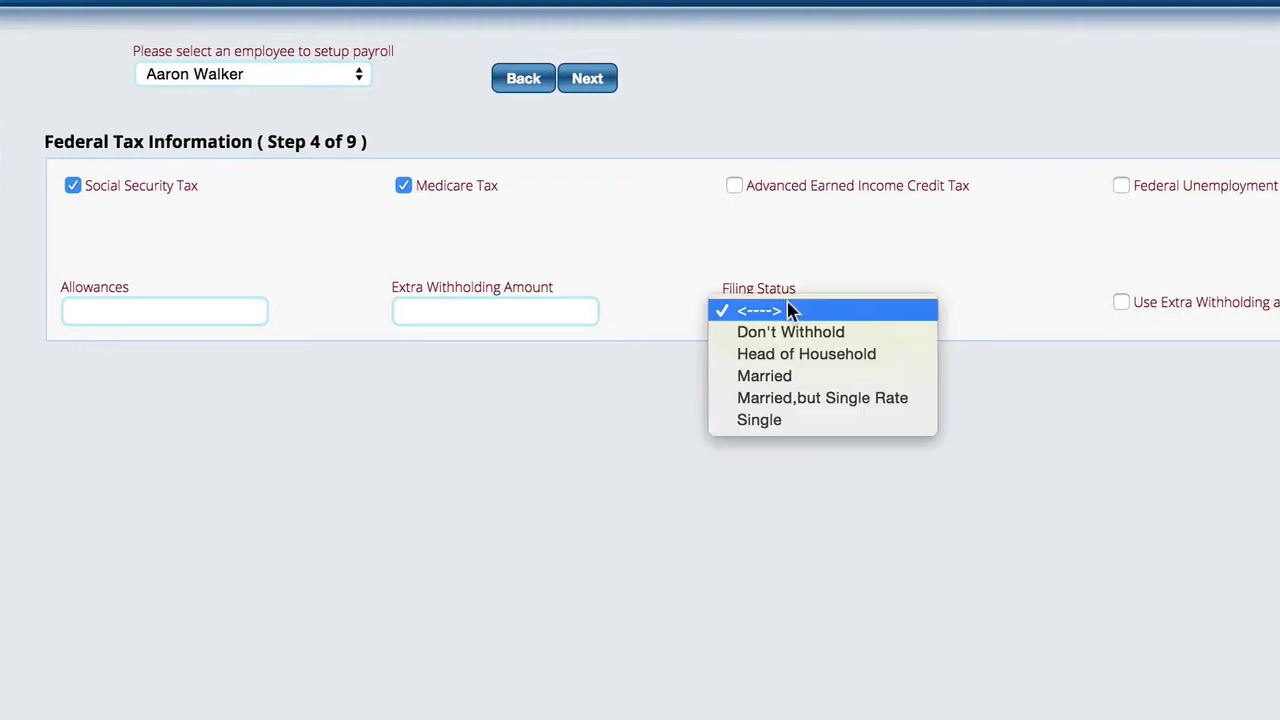
click(628, 253)
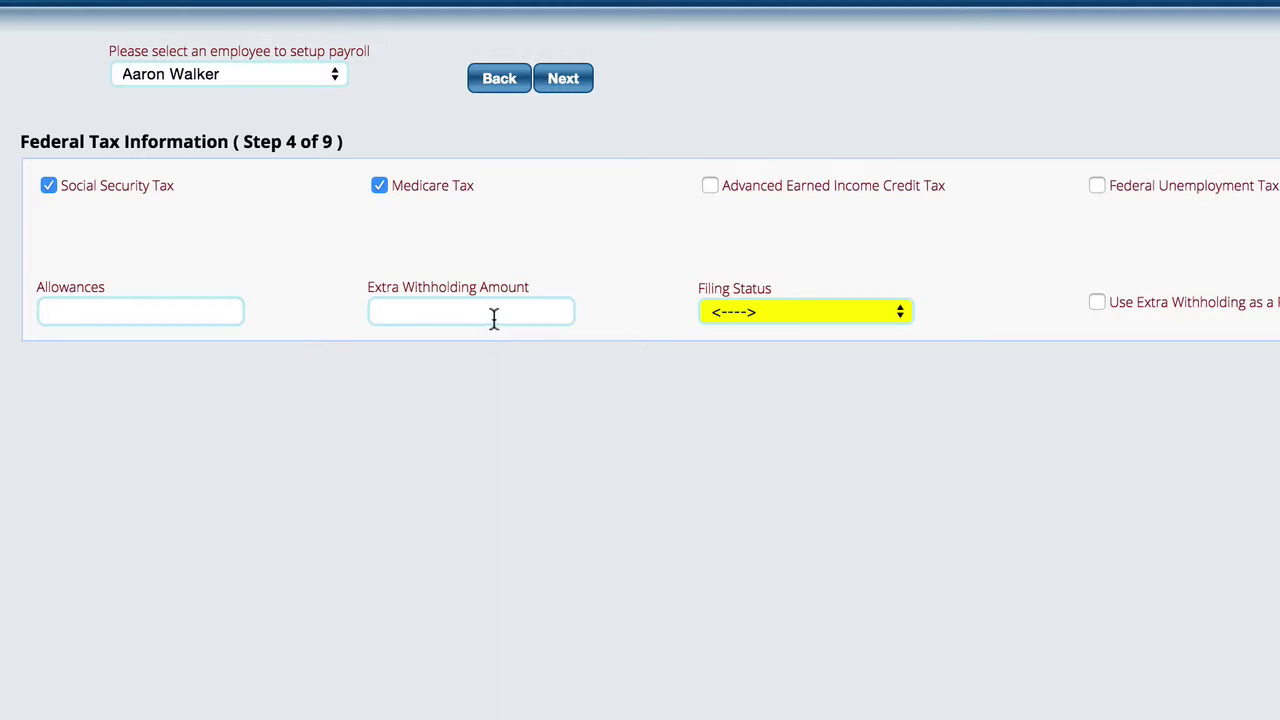
- Set the federal filing status to Married and continue to State Tax Information
click(568, 84)
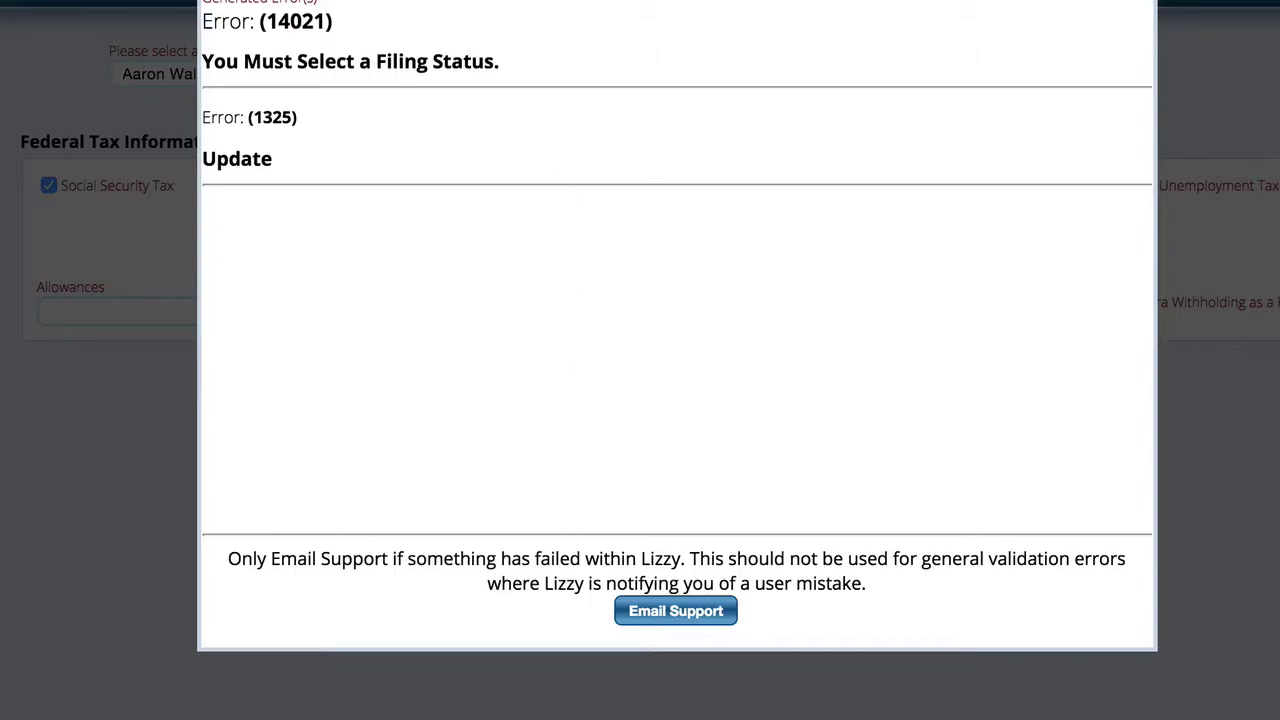
click(668, 32)
click(745, 308)
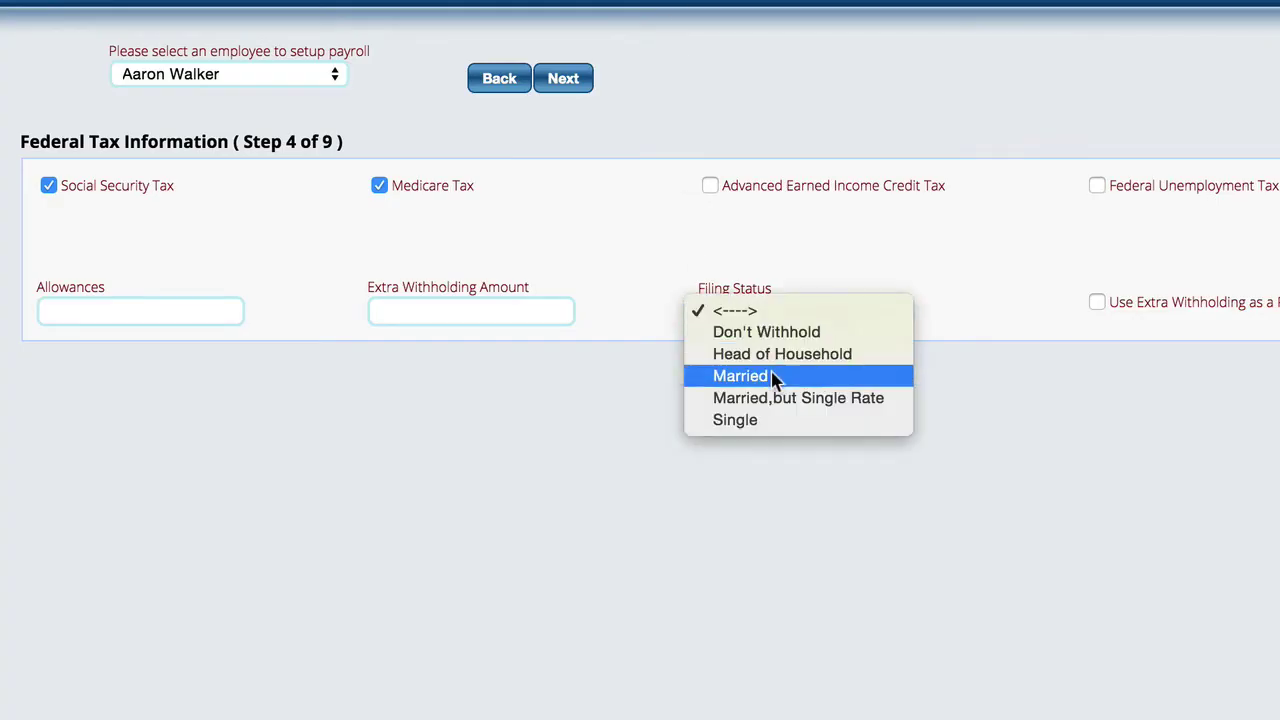
click(775, 380)
click(566, 80)
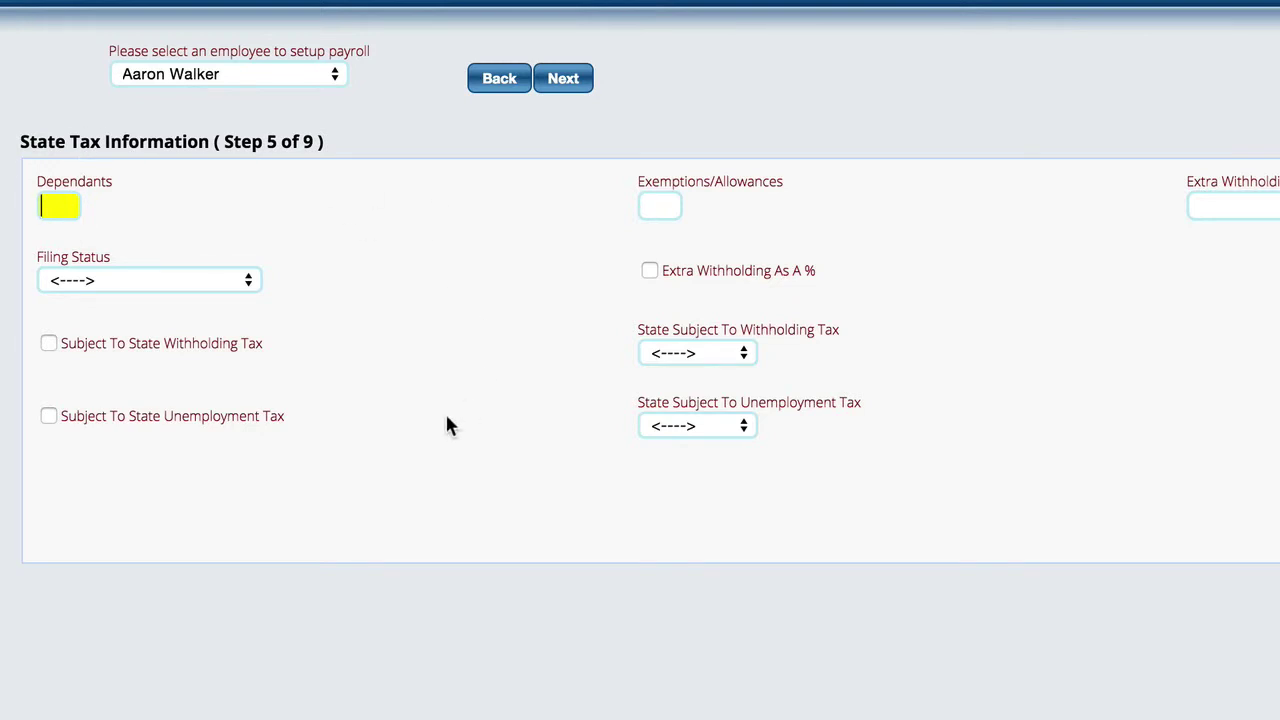
- Set state filing status to Married with 2 dependants, and change federal Allowances to 2
click(120, 283)
click(118, 326)
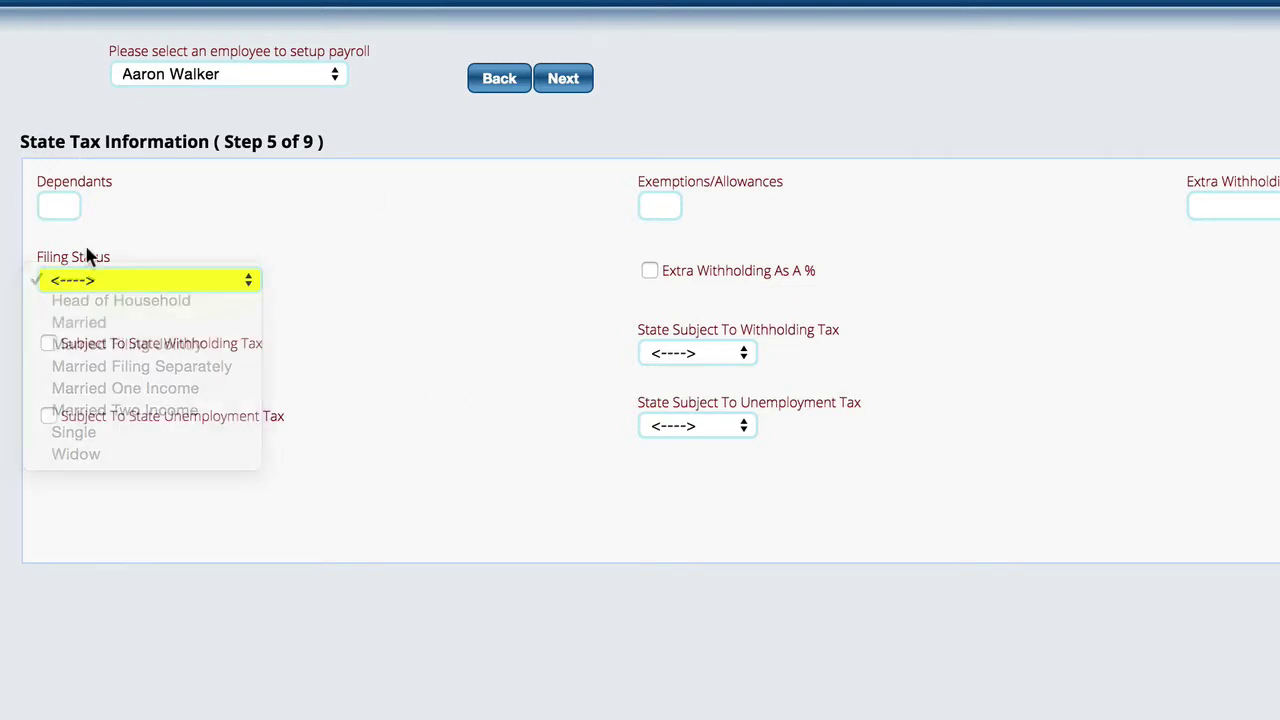
click(56, 203)
text(2)
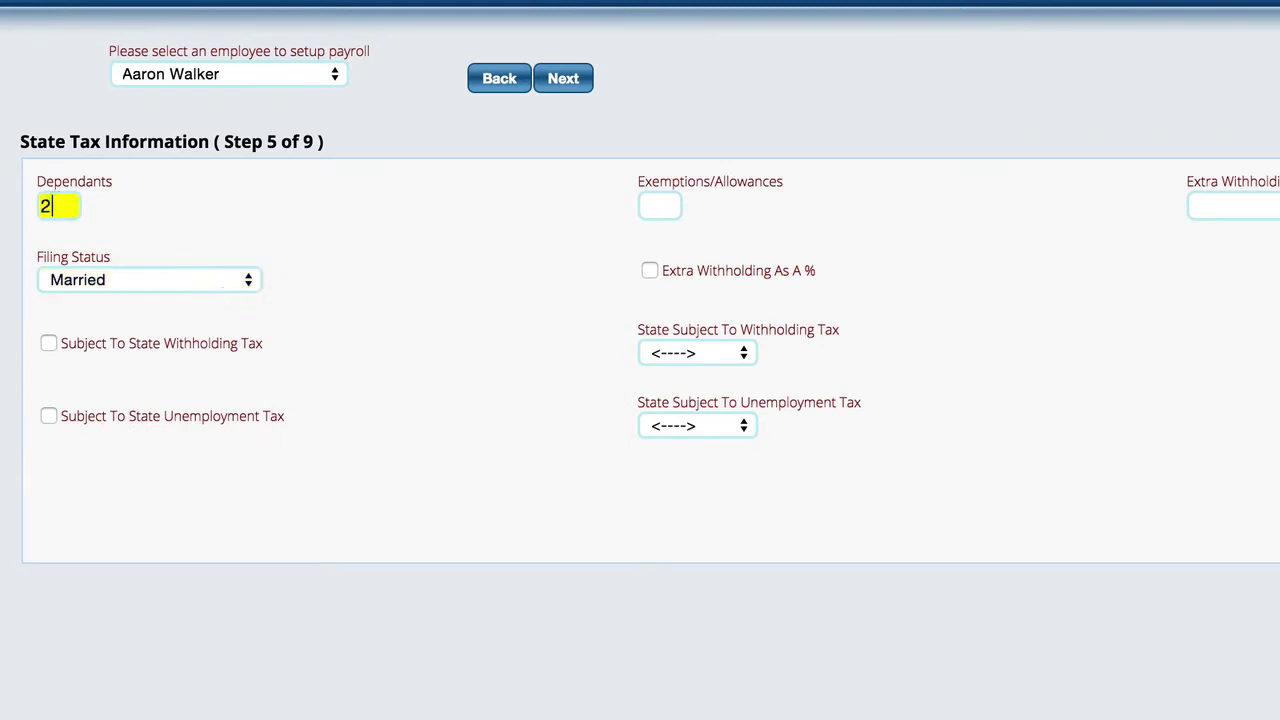
click(506, 83)
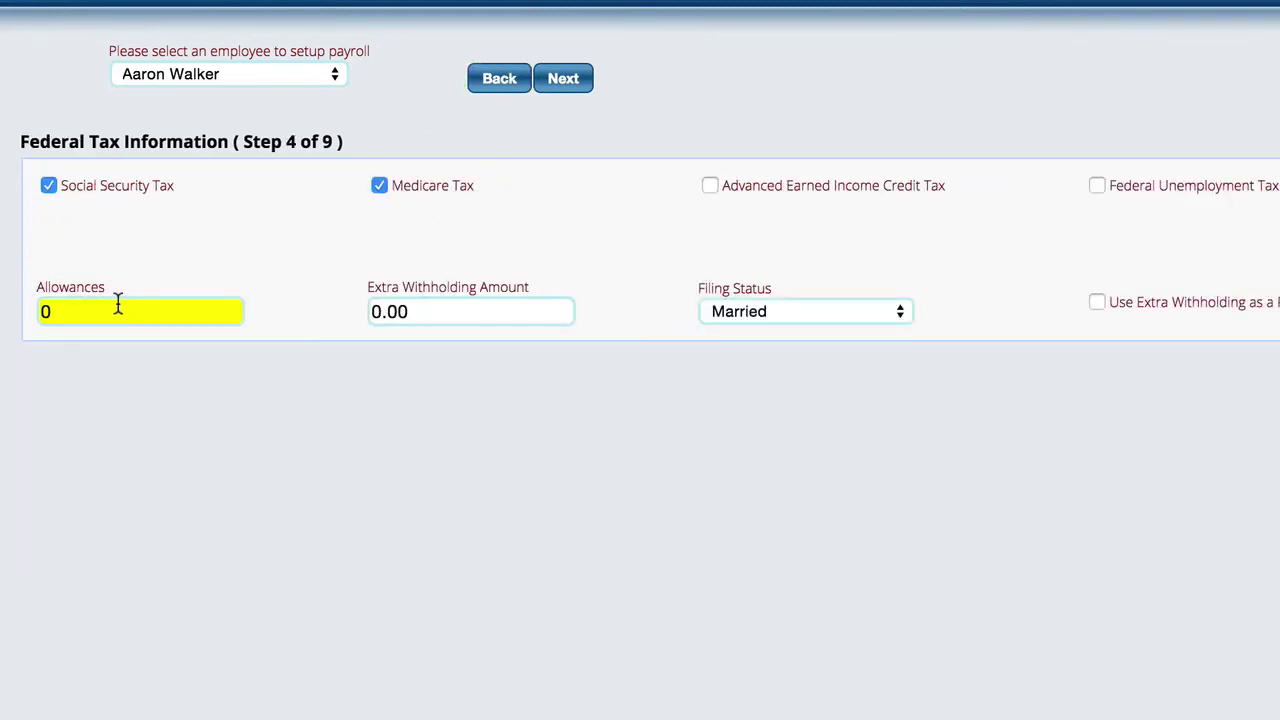
key(BackSpace)
text(2)
click(564, 84)
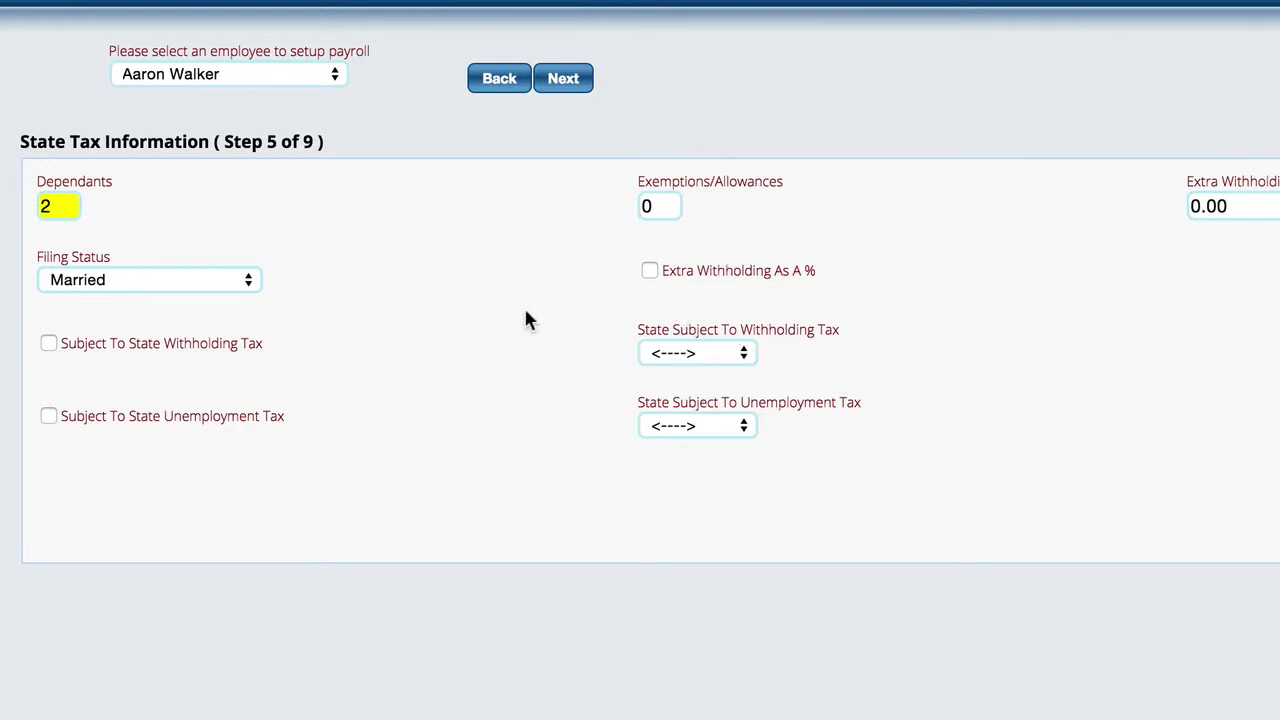
- Choose New York for withholding and unemployment tax, and make the employee subject to withholding
click(703, 356)
click(703, 380)
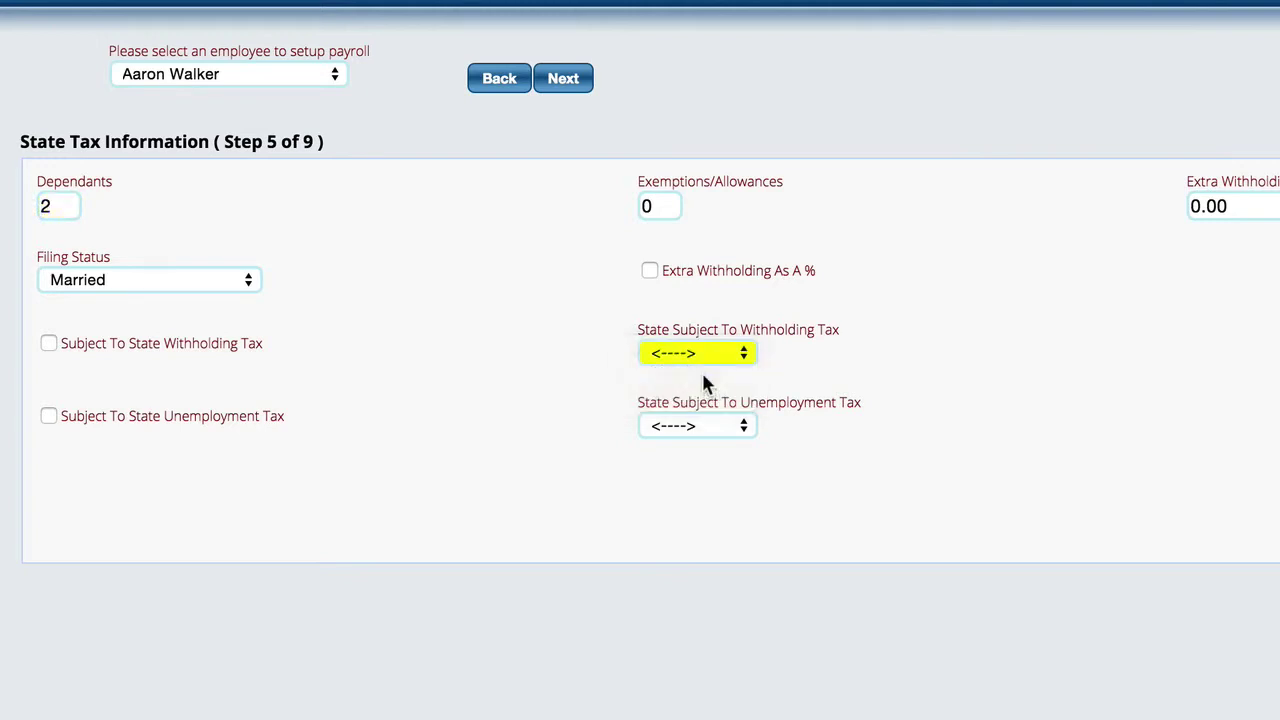
click(687, 430)
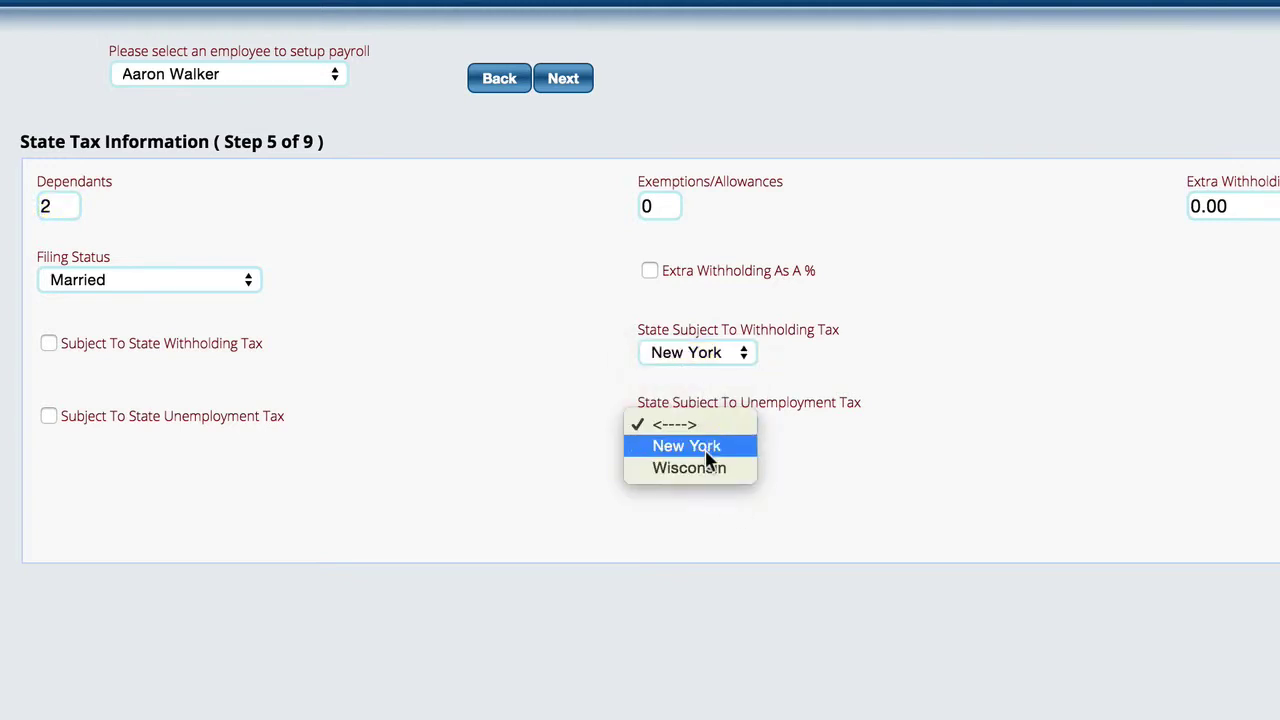
click(700, 447)
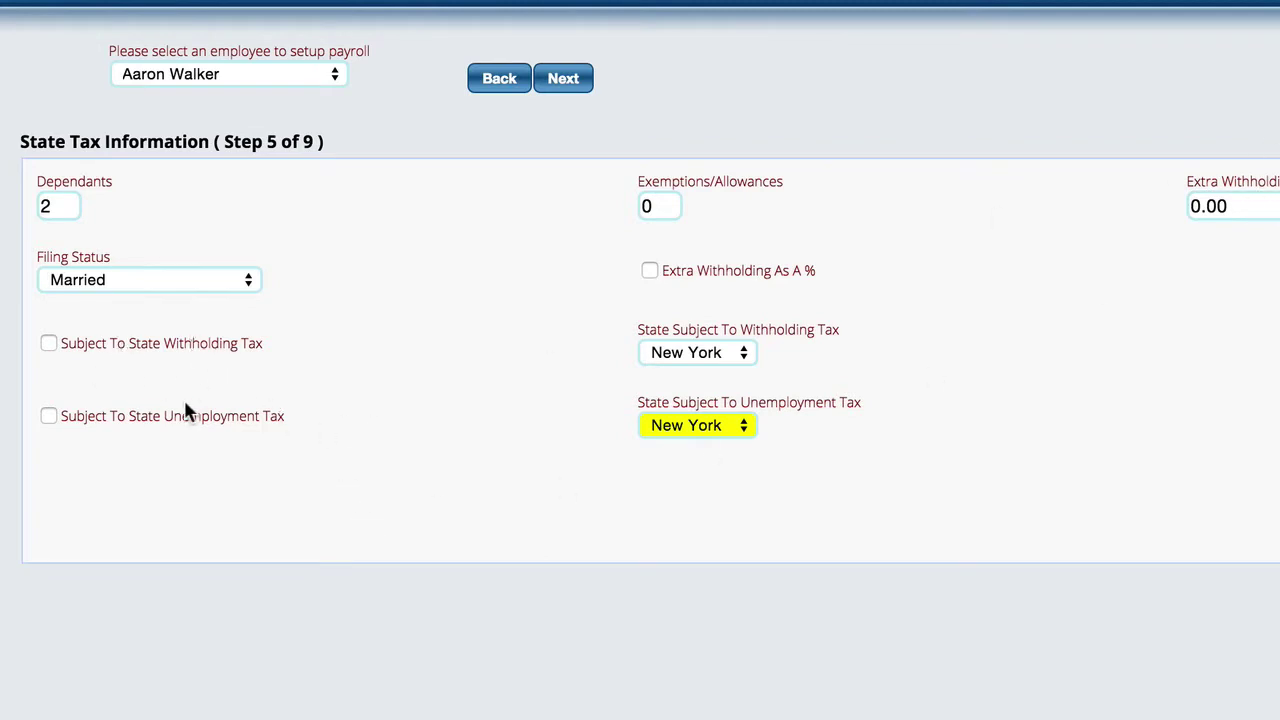
click(45, 344)
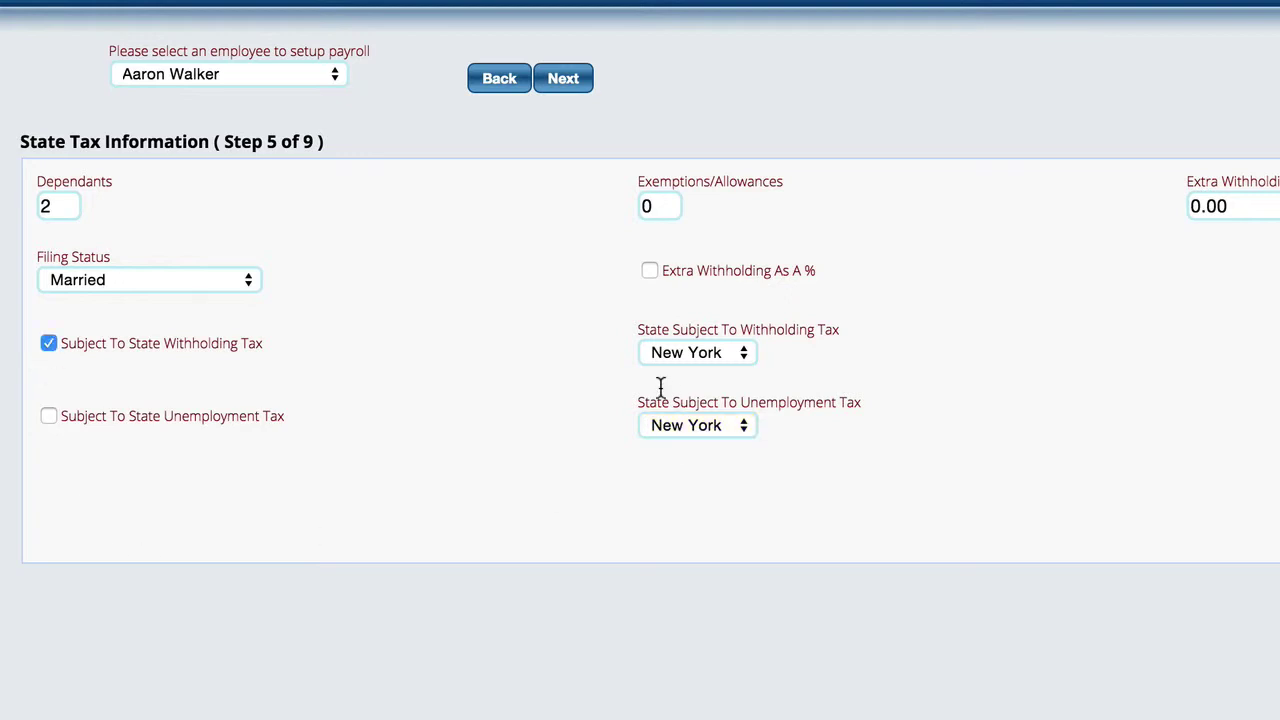
click(585, 79)
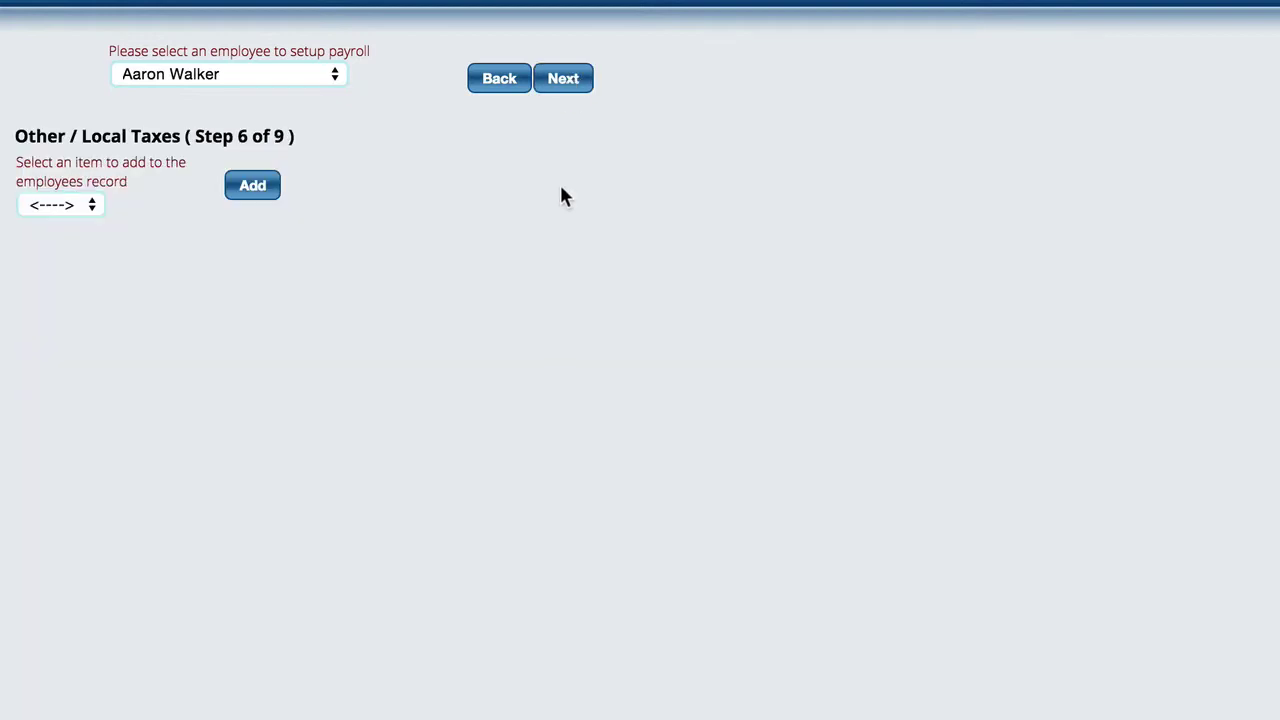
- Leave the local tax item at <----> and continue to Sick Information
click(64, 204)
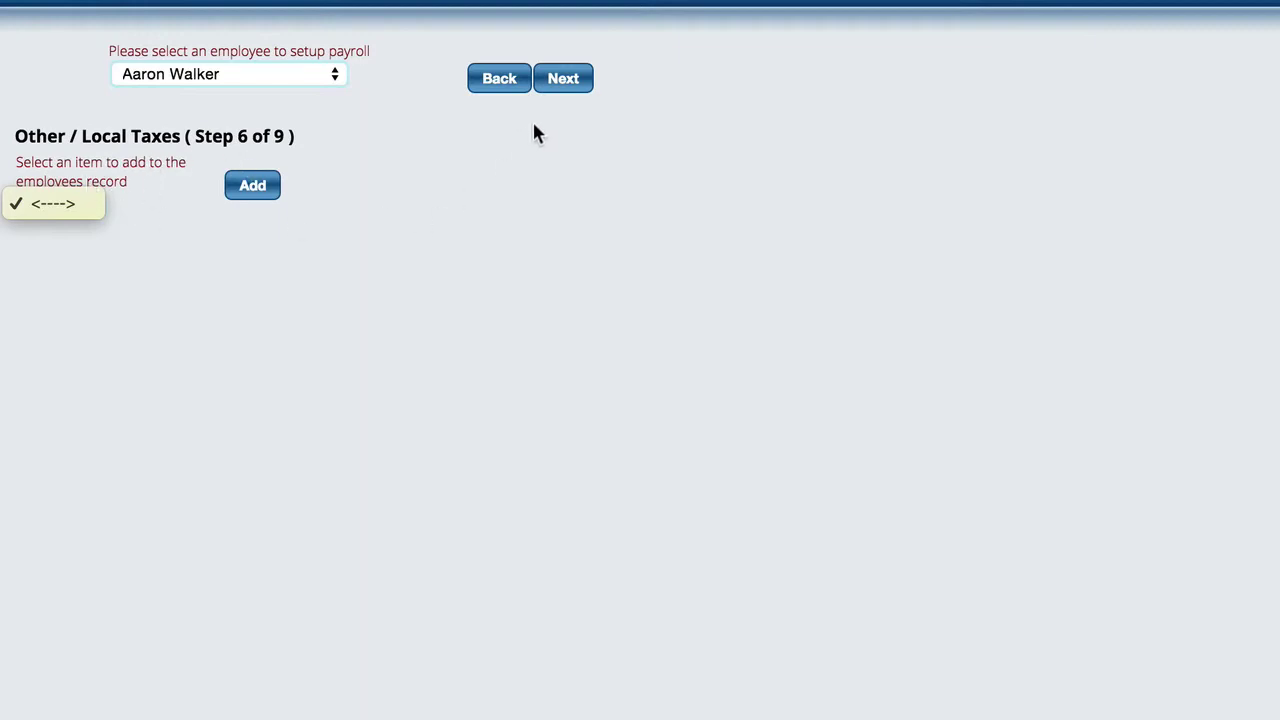
click(563, 79)
click(564, 80)
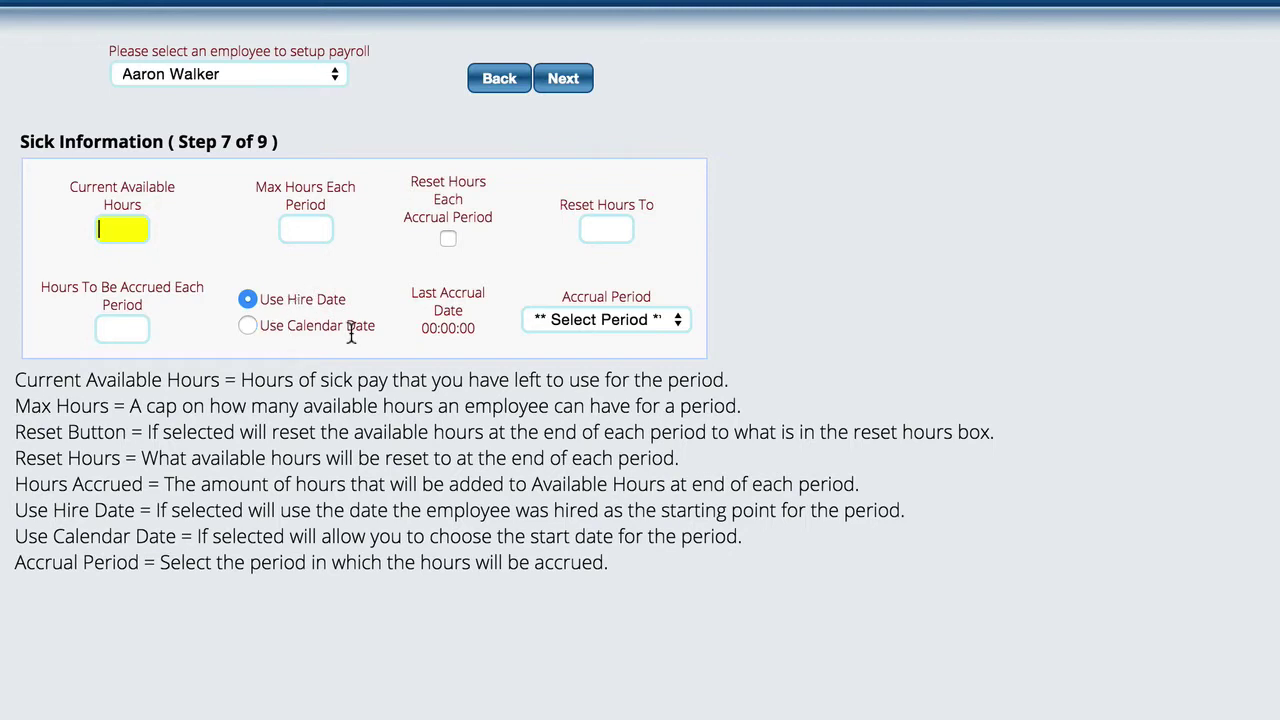
- Set the sick Accrual Period to Annual with Reset Hours To 0
click(630, 329)
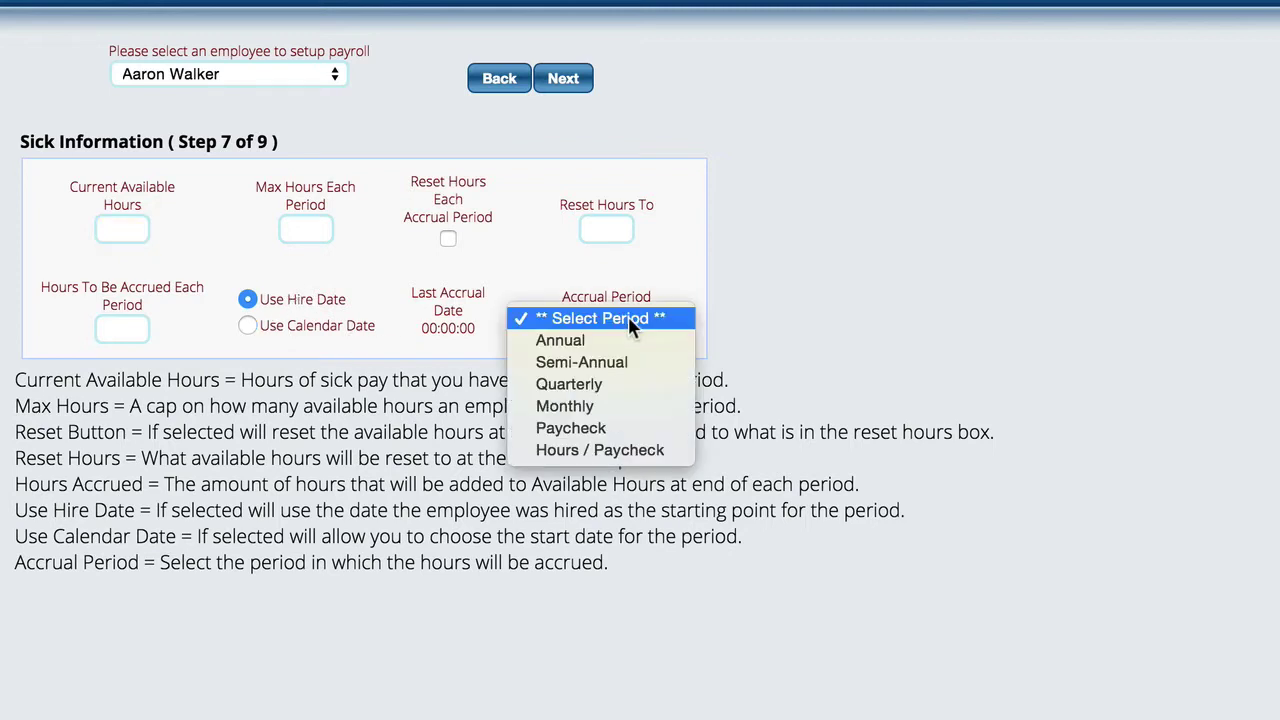
click(583, 345)
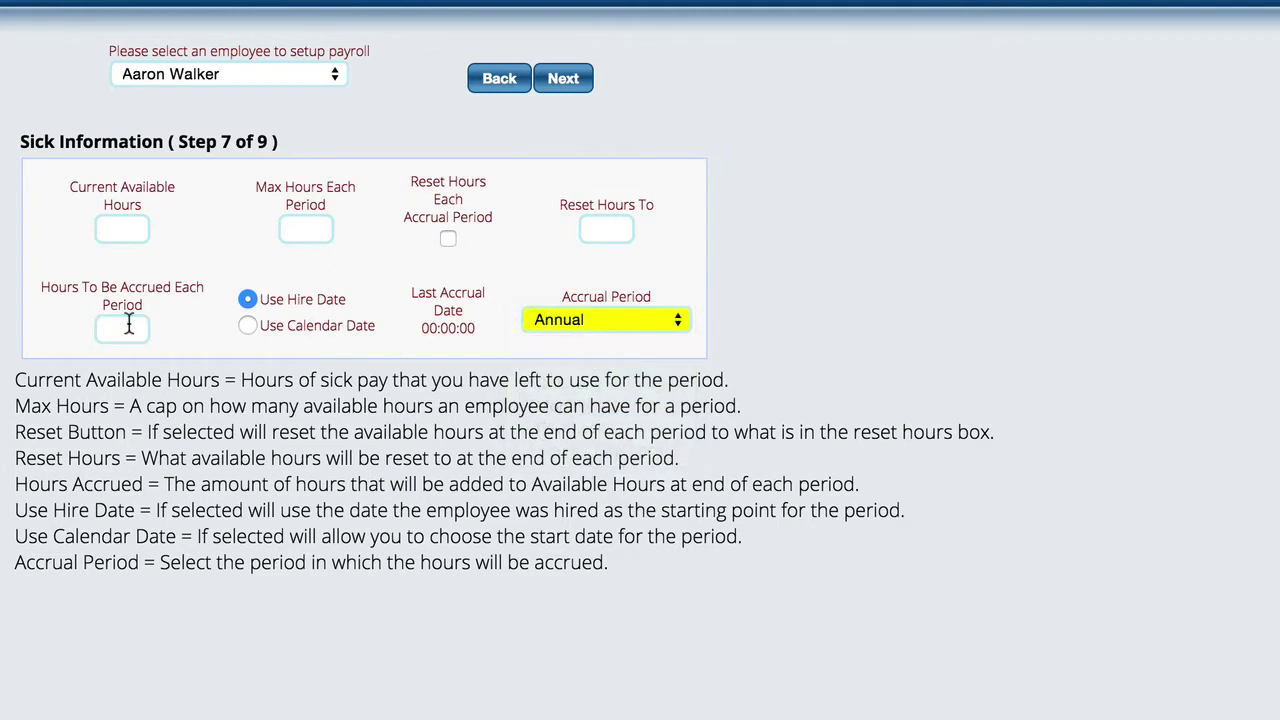
click(605, 228)
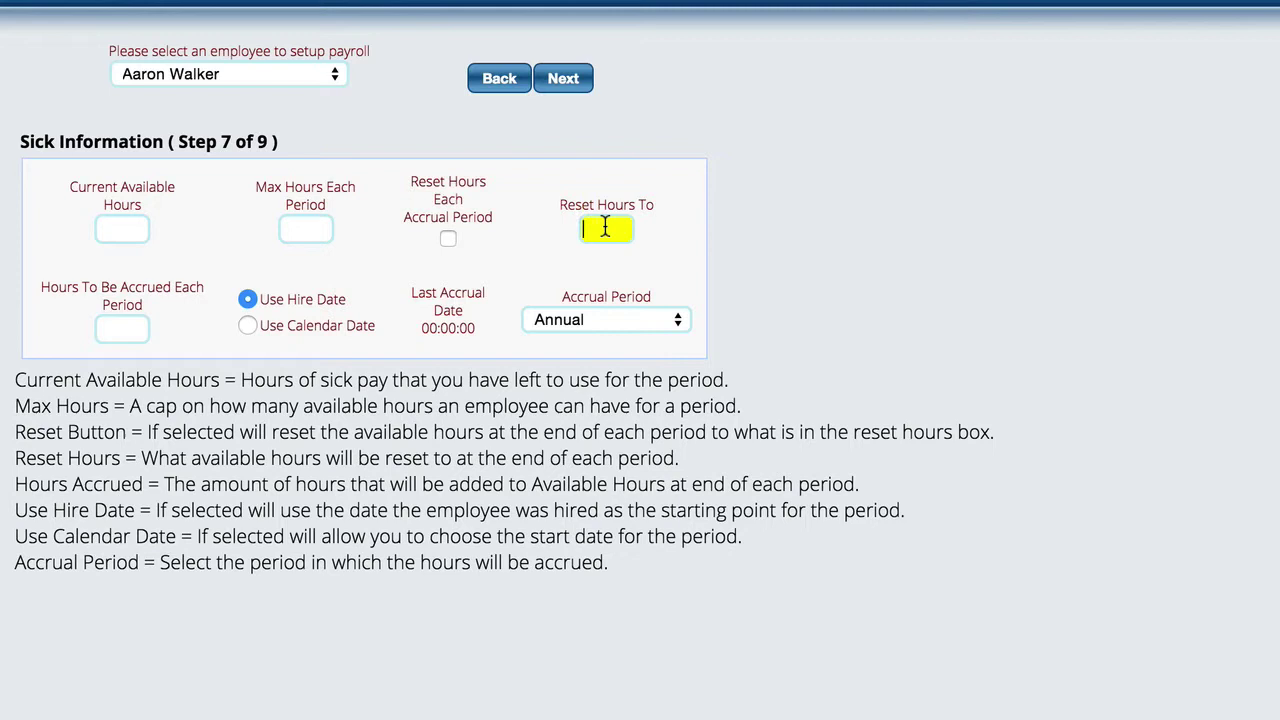
text(0)
- Enter 16 hours accrued, 0 current available hours and a 16-hour maximum per period
click(117, 327)
text(4)
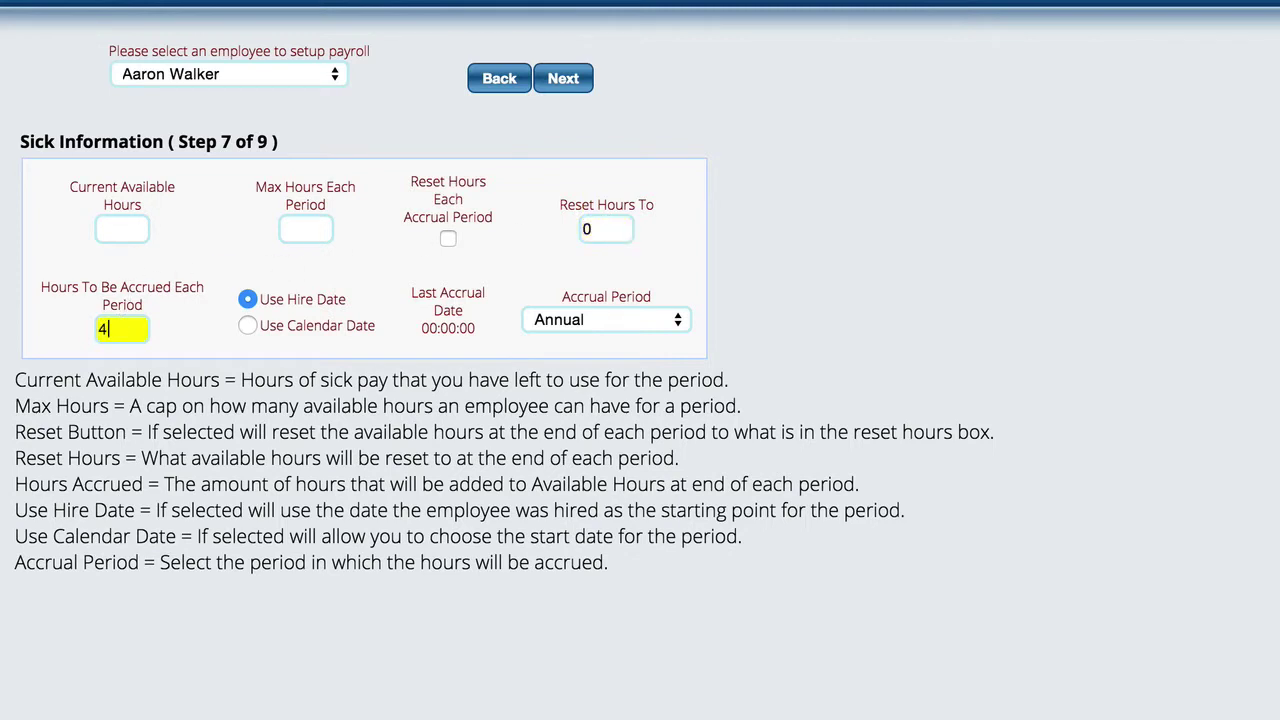
text(0)
key(BackSpace)
key(BackSpace)
text(16)
click(120, 236)
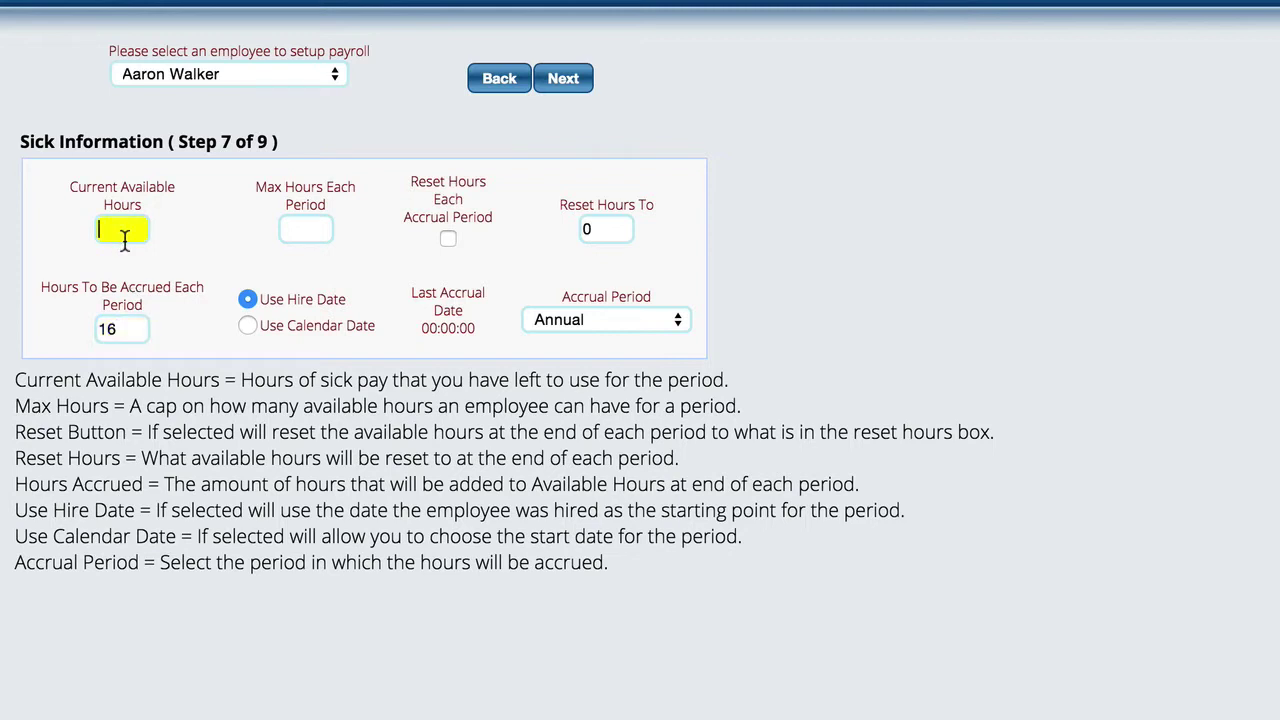
text(0)
click(315, 230)
text(16)
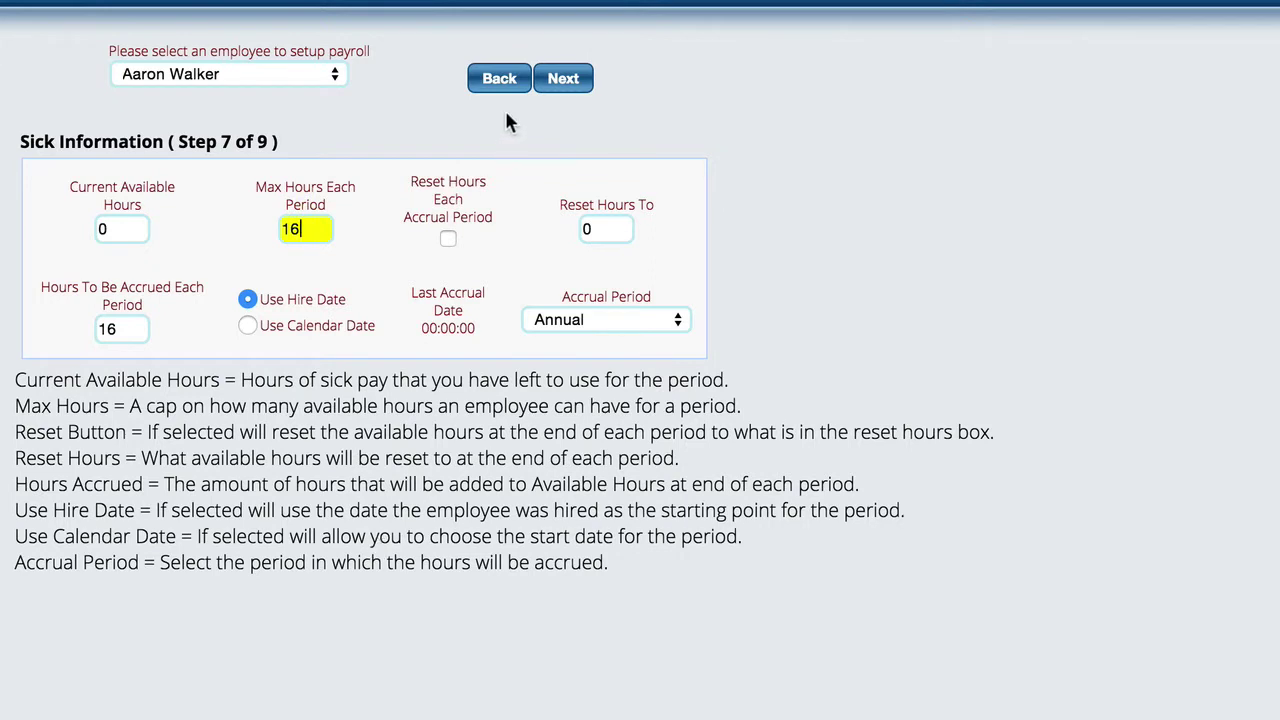
- Advance past Sick and the blank Vacation Information steps to Year to Date, step 9
click(563, 80)
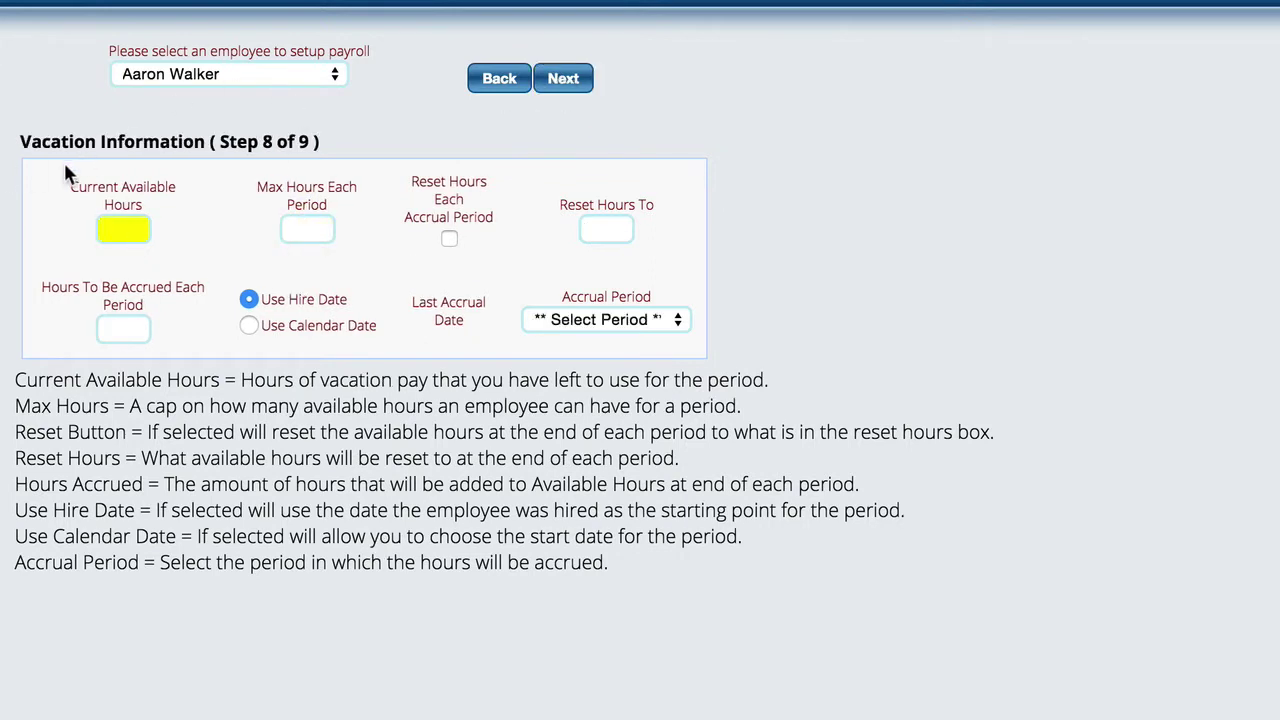
click(565, 82)
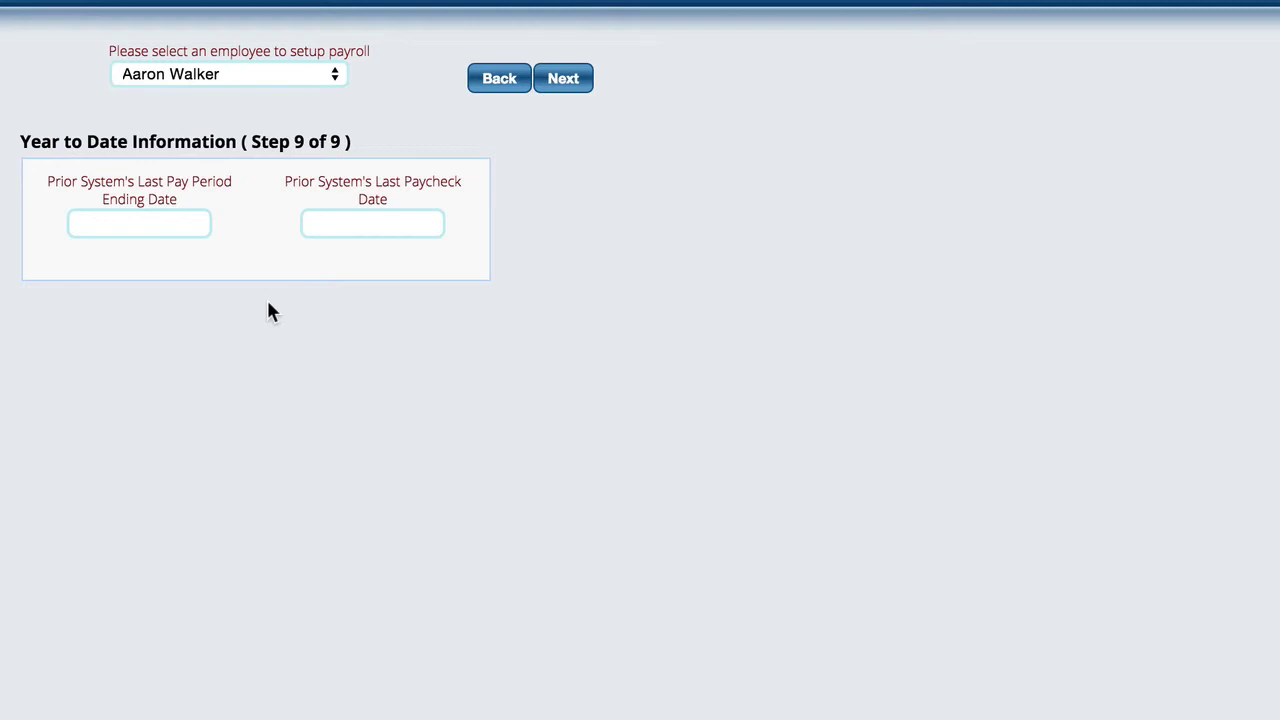
- Set the last pay period ending date to 04/01/2015, then bring up the last paycheck date calendar
click(163, 225)
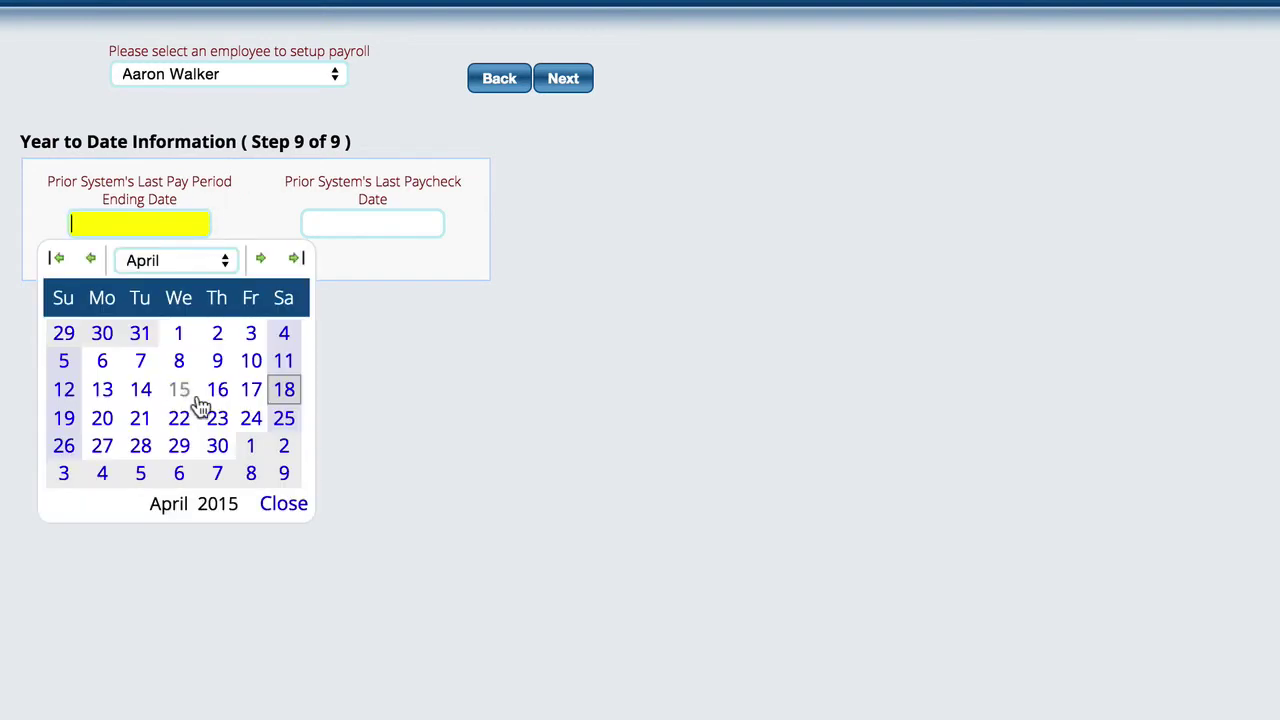
click(179, 335)
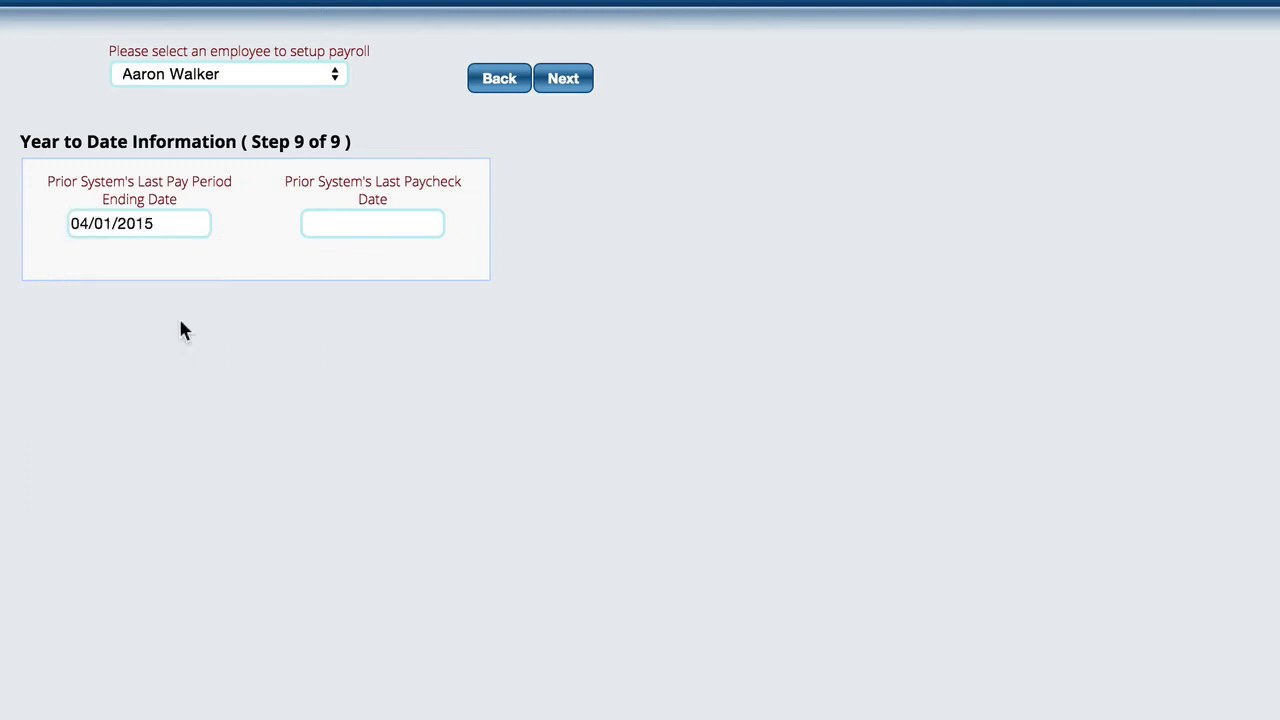
click(374, 224)
- Set the last paycheck date to 04/03/2015 and review the YTD/QTD table, leaving all figures at 0.00
click(484, 334)
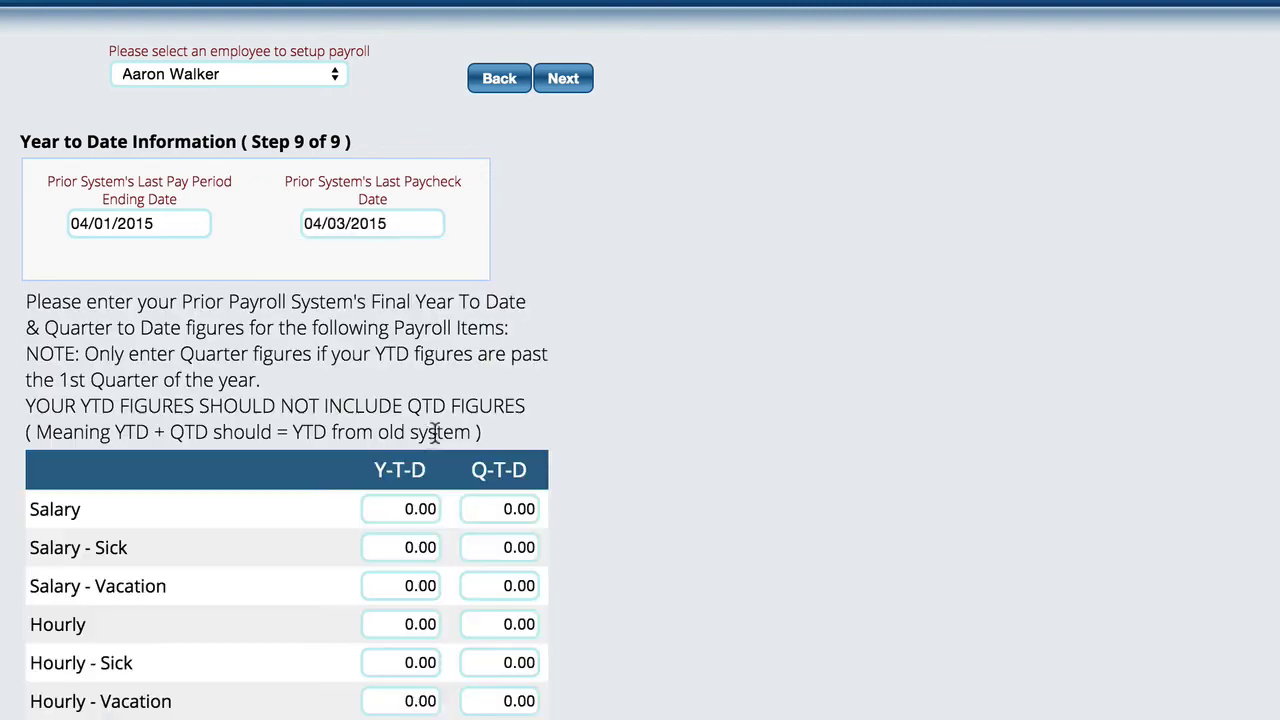
scroll(851, 378, down, 5)
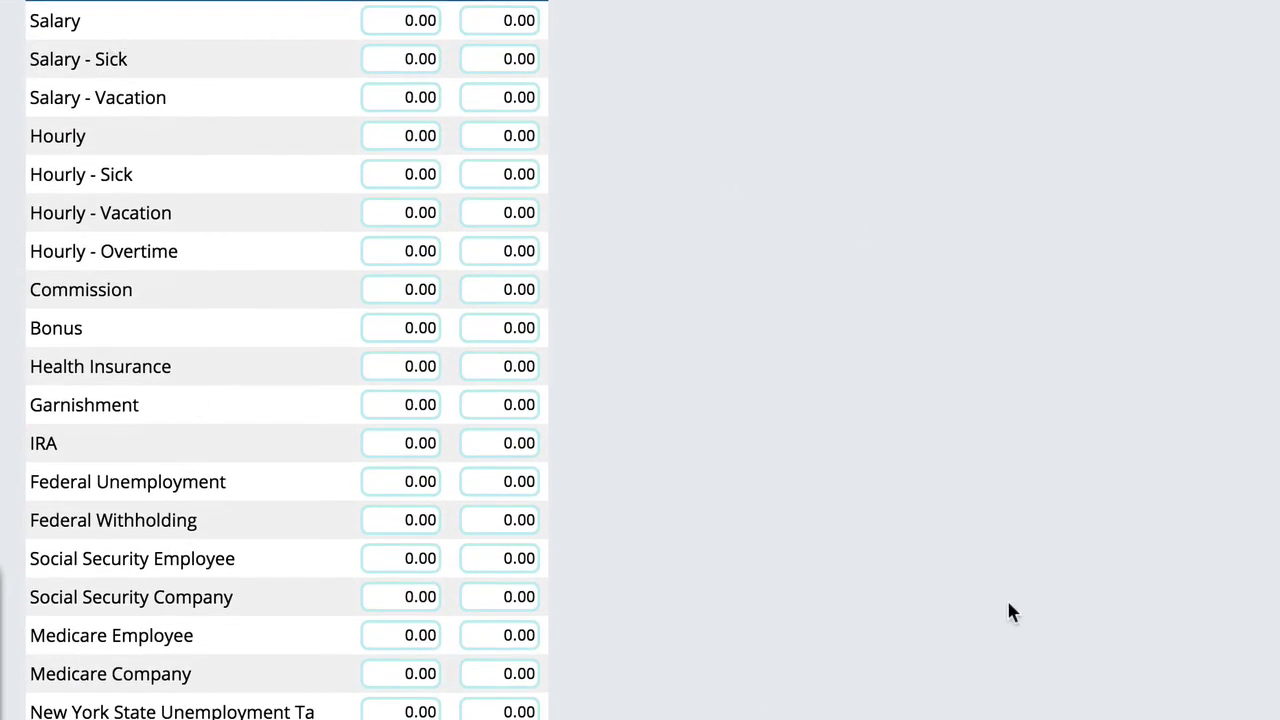
scroll(1040, 600, down, 1)
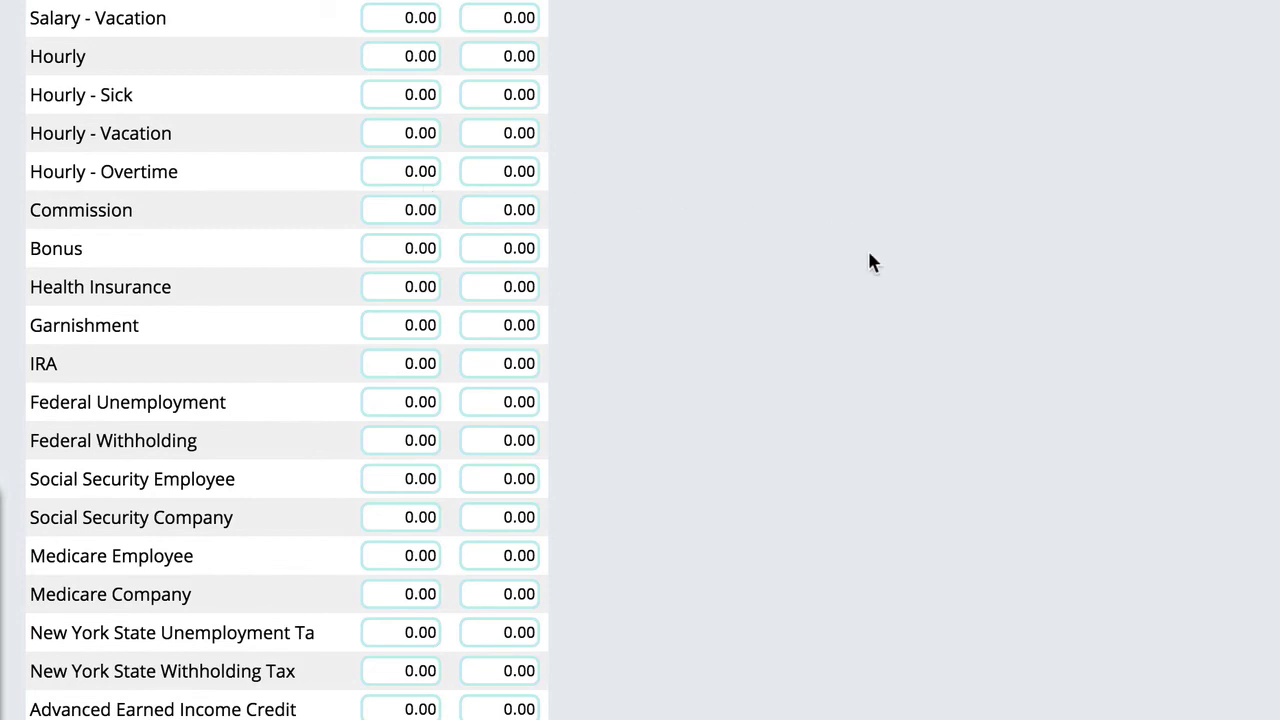
scroll(950, 268, up, 4)
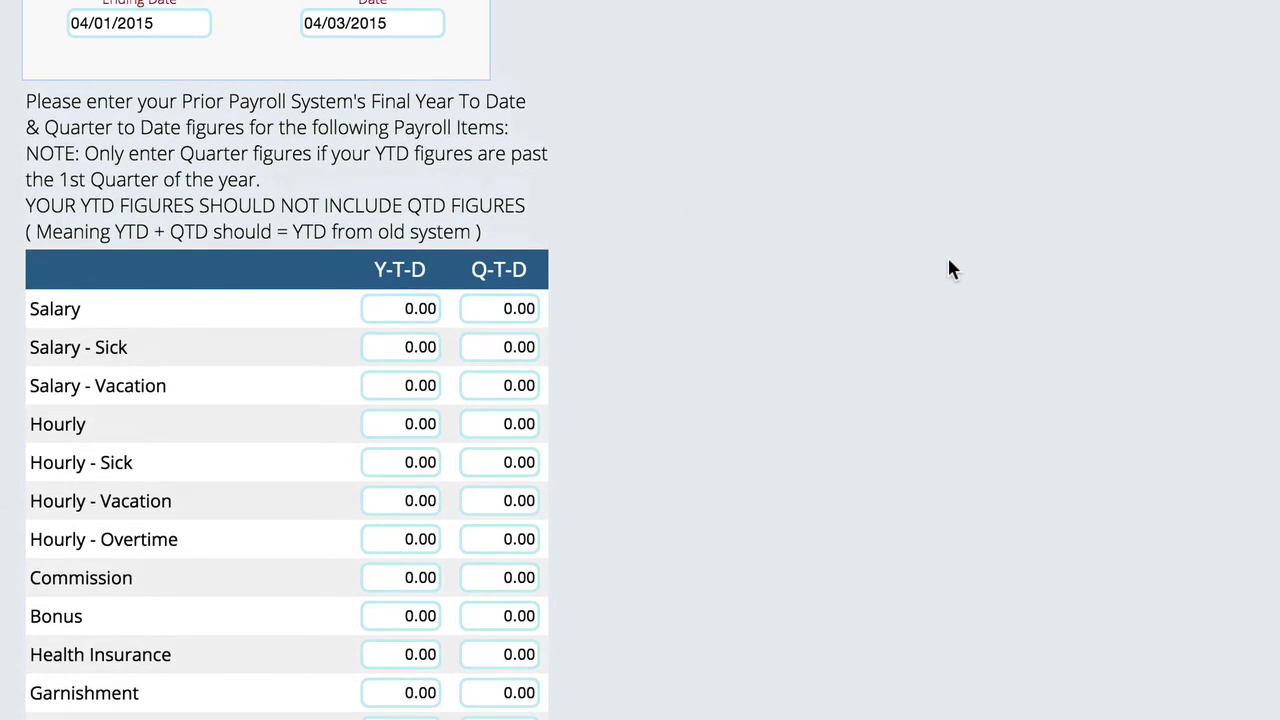
scroll(950, 268, down, 4)
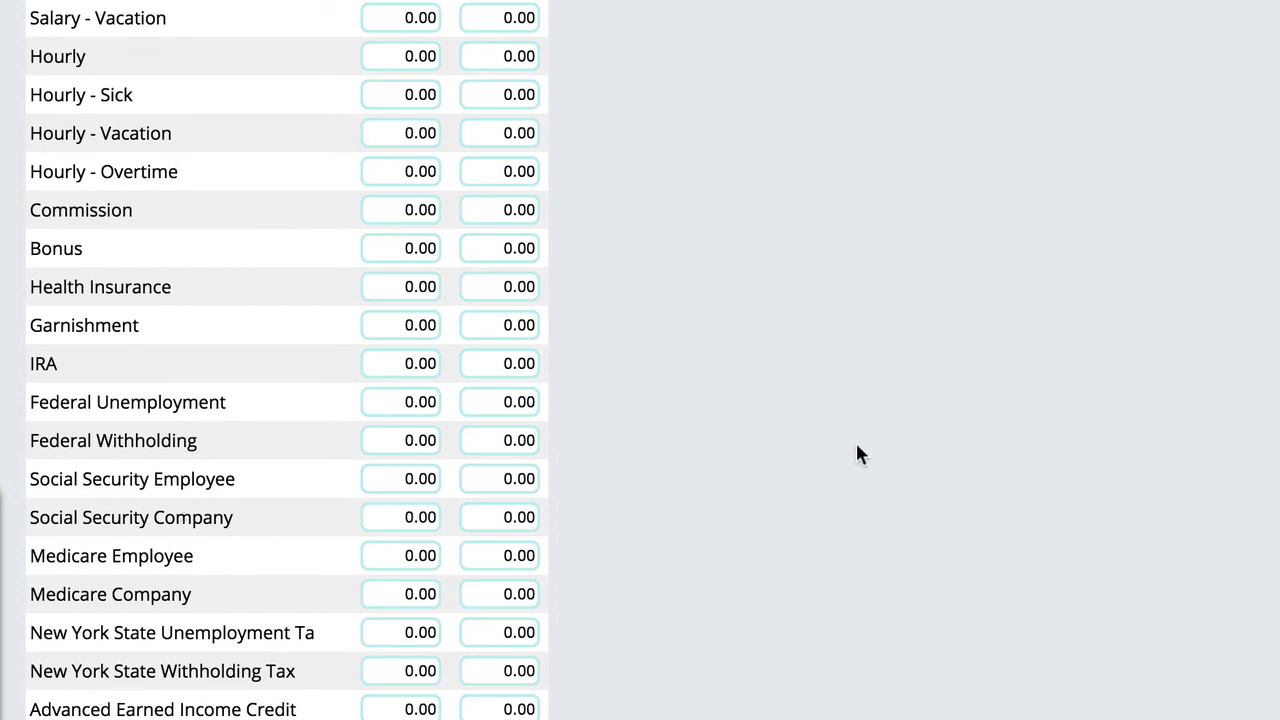
- Select the next employee from the employee list, loading them at step 1
scroll(858, 450, up, 6)
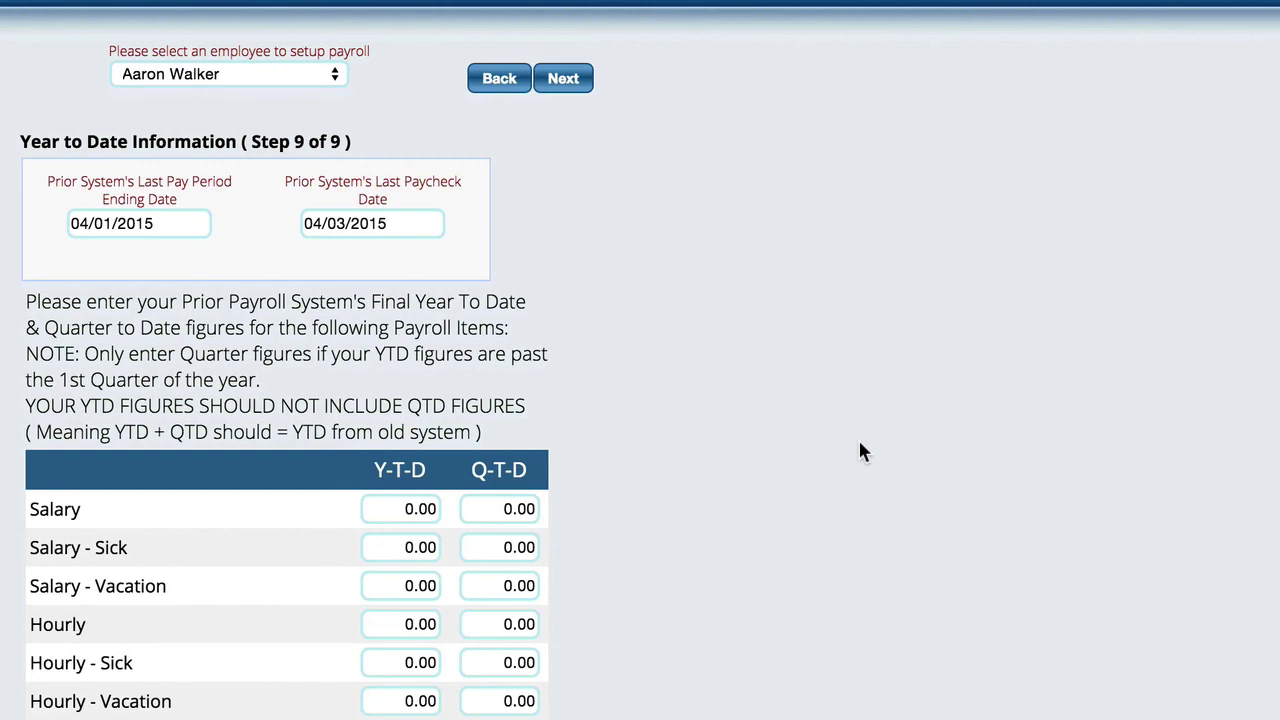
click(218, 70)
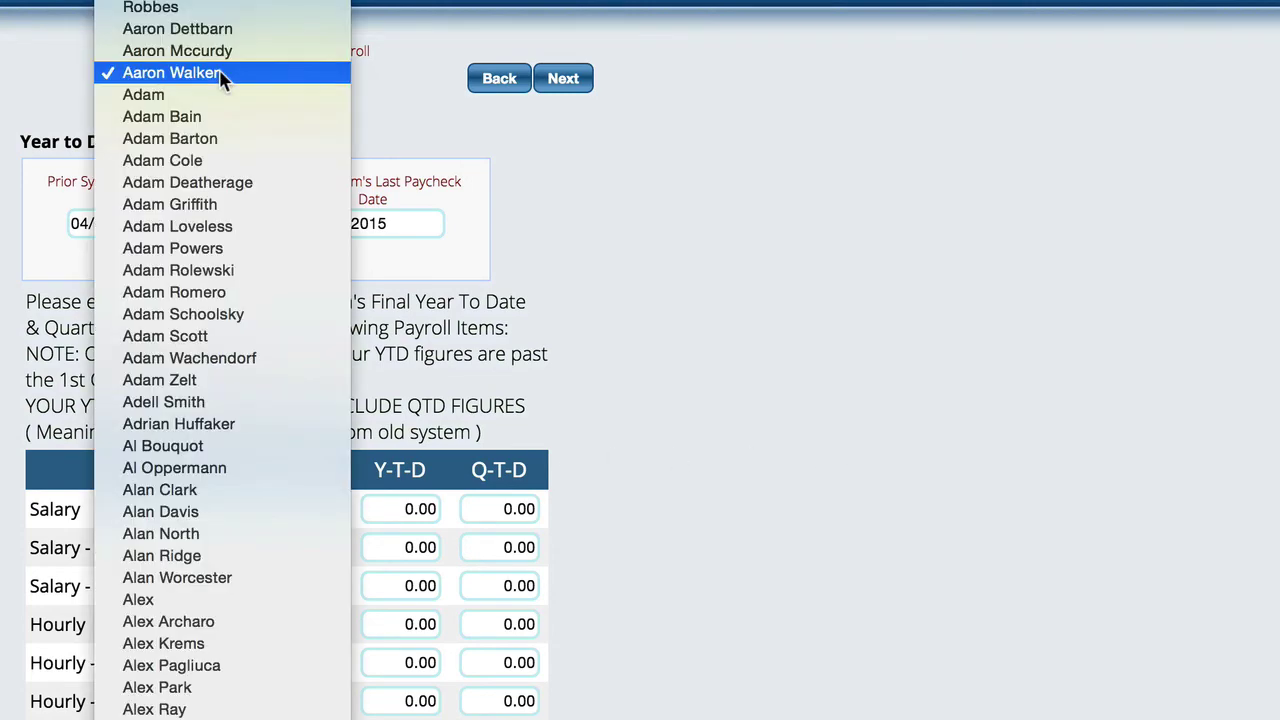
click(221, 96)
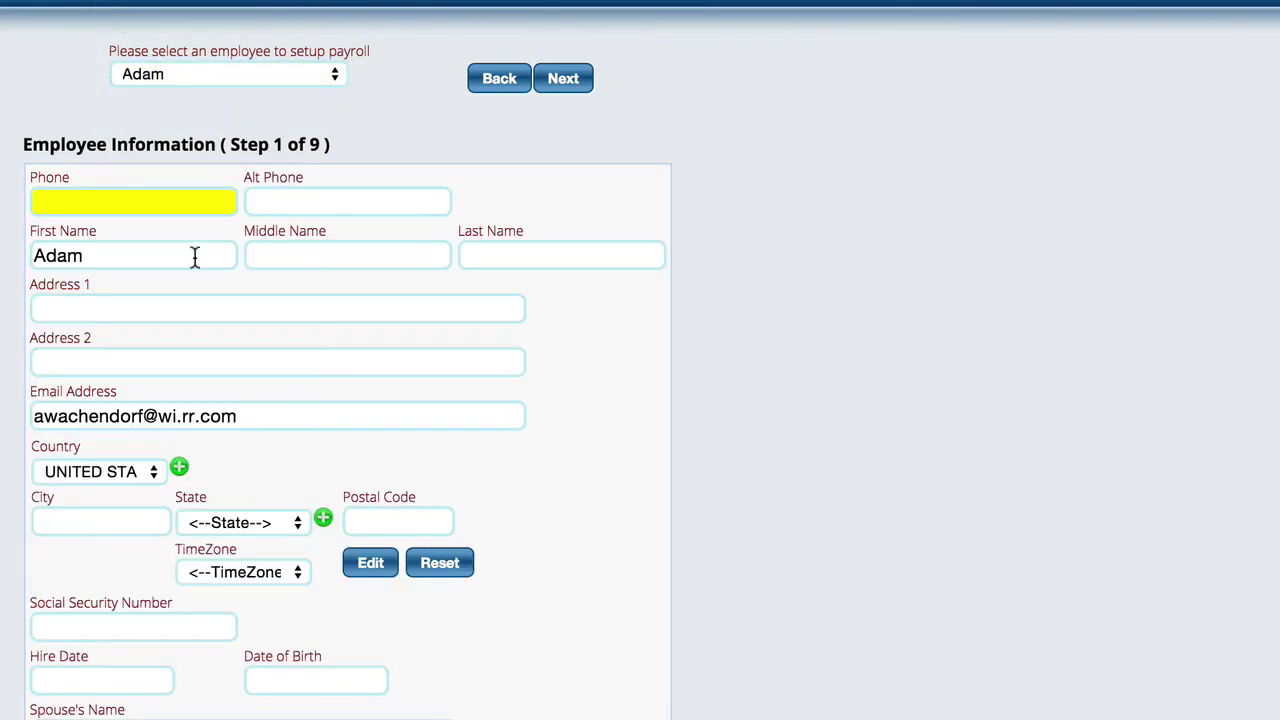